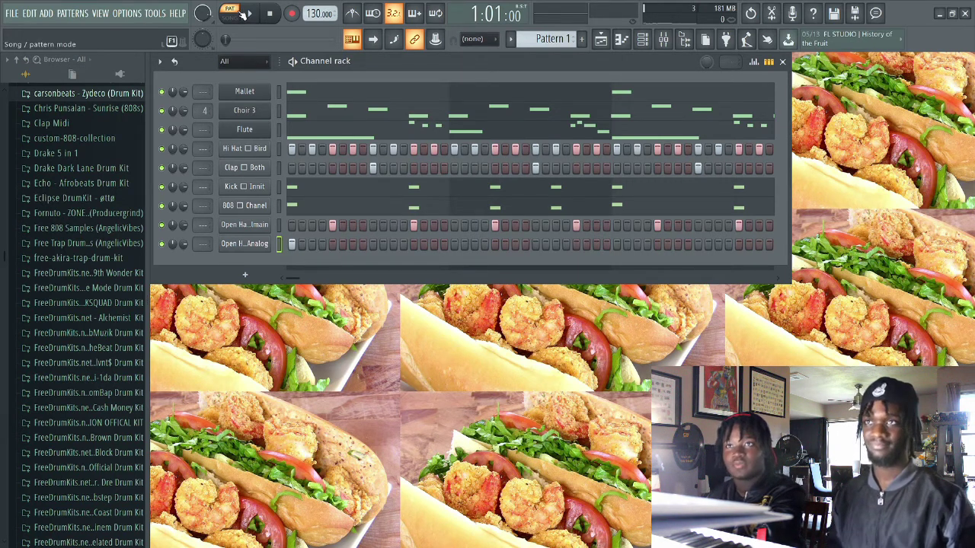
Step: Play Pattern 1 to hear the whole loop and stop the playback
{"action": "left_click", "coordinate": [247, 13]}
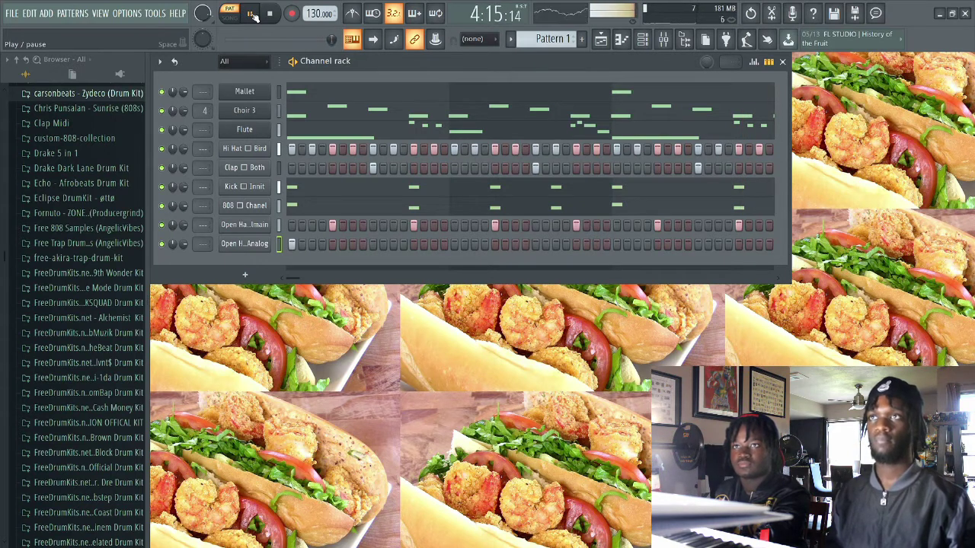
{"action": "left_click", "coordinate": [255, 15]}
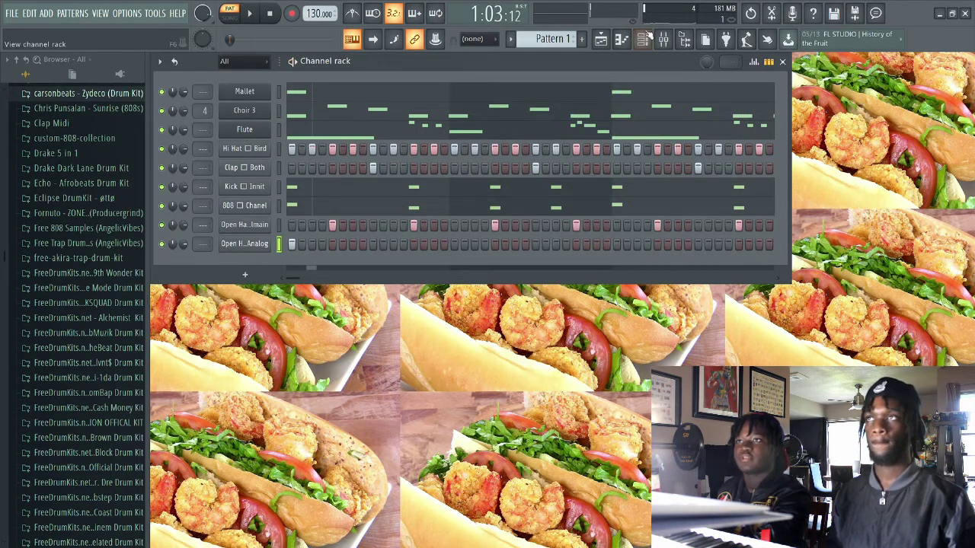
Step: Try placing Pattern 1 at the start of Track 1 in the playlist and remove the clip again
{"action": "left_click", "coordinate": [602, 38]}
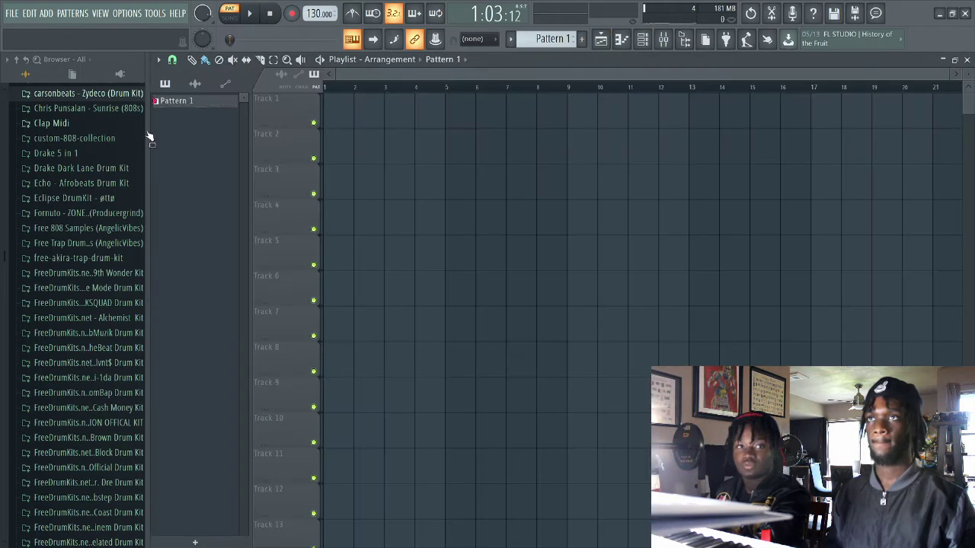
{"action": "left_click", "coordinate": [330, 114]}
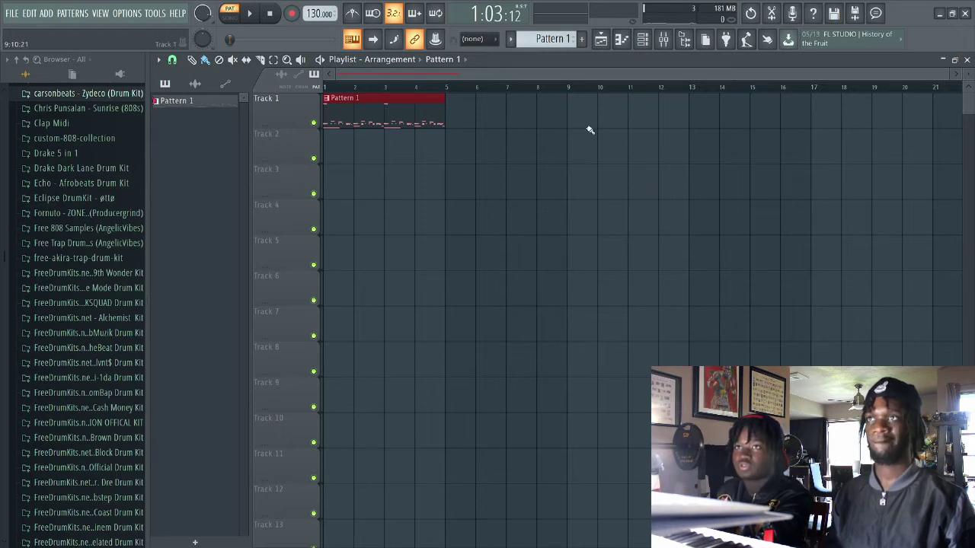
{"action": "right_click", "coordinate": [412, 122]}
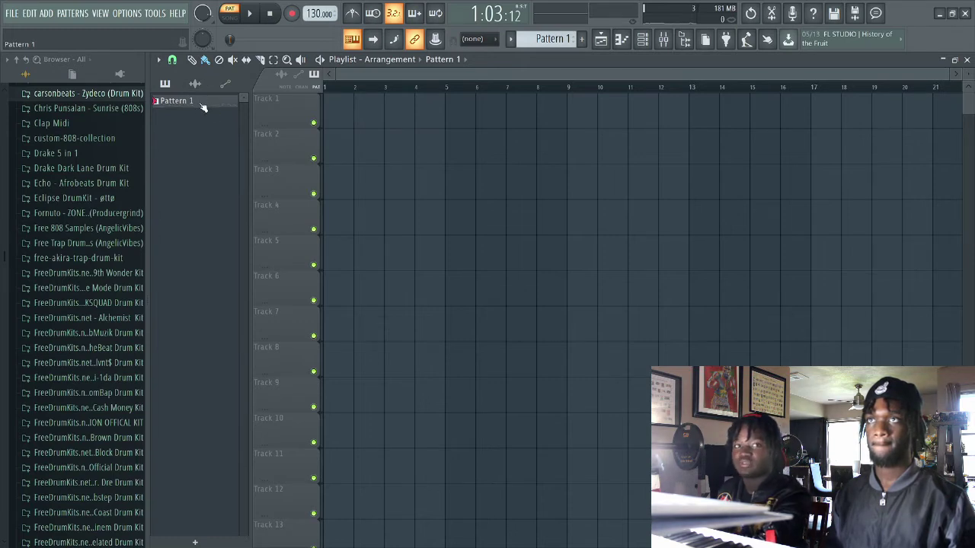
Step: Split Pattern 1 into a separate pattern for each channel and return to the playlist
{"action": "left_click", "coordinate": [642, 39]}
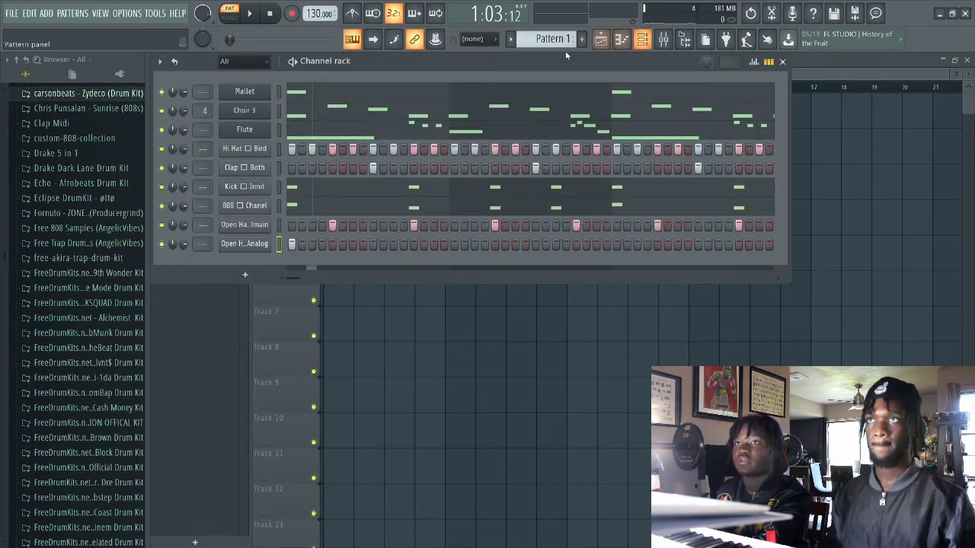
{"action": "scroll", "coordinate": [552, 46], "scroll_direction": "down", "scroll_amount": 1}
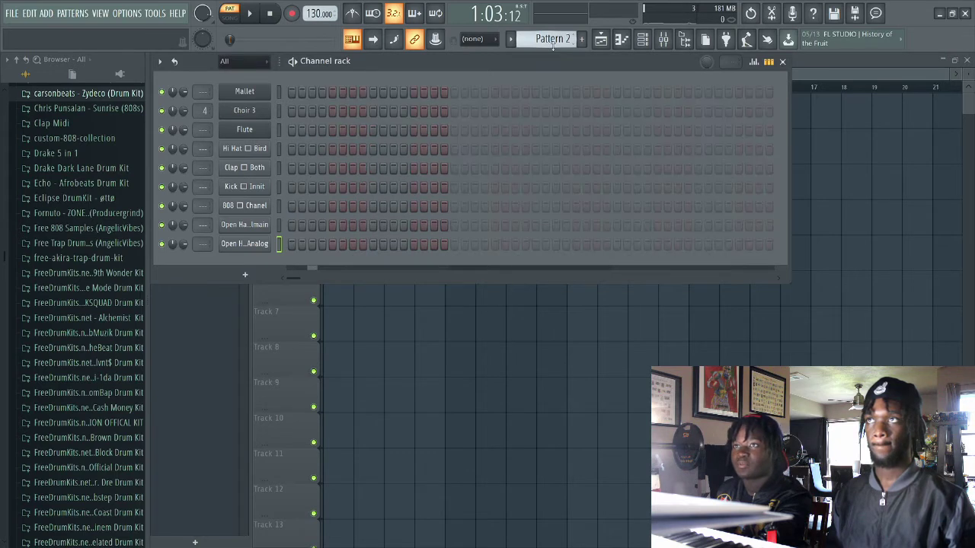
{"action": "scroll", "coordinate": [553, 47], "scroll_direction": "up", "scroll_amount": 2}
{"action": "key", "text": "space"}
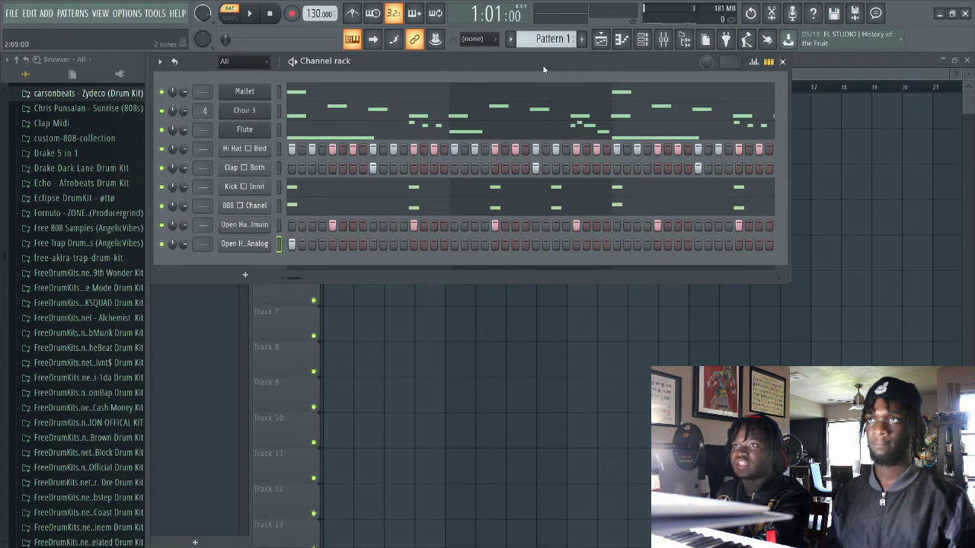
{"action": "key", "text": "F6"}
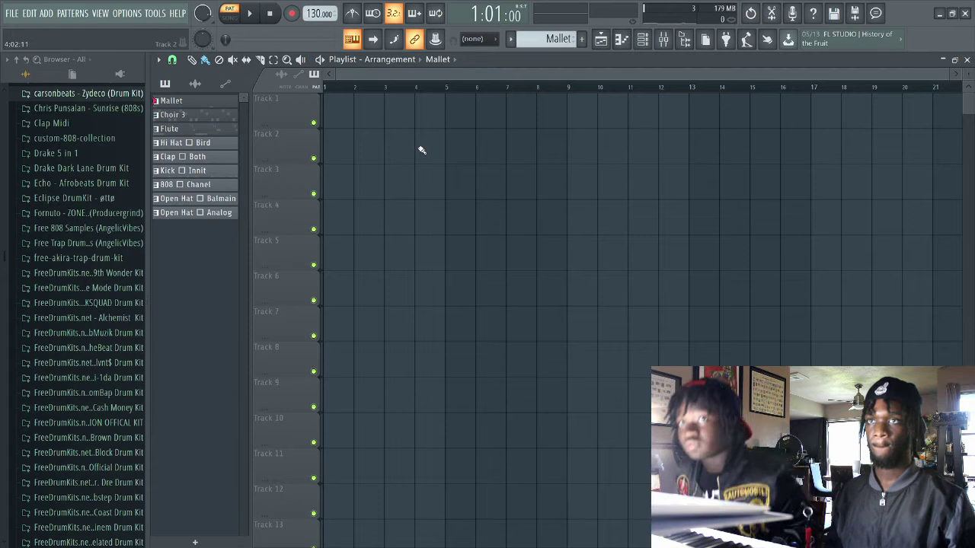
Step: Reorder the listed patterns as Choir 3, Flute, Mallet, Clap, Open Hat Balmain, Open Hat Analog, Hi Hat, Kick and 808
{"action": "left_click", "coordinate": [173, 102]}
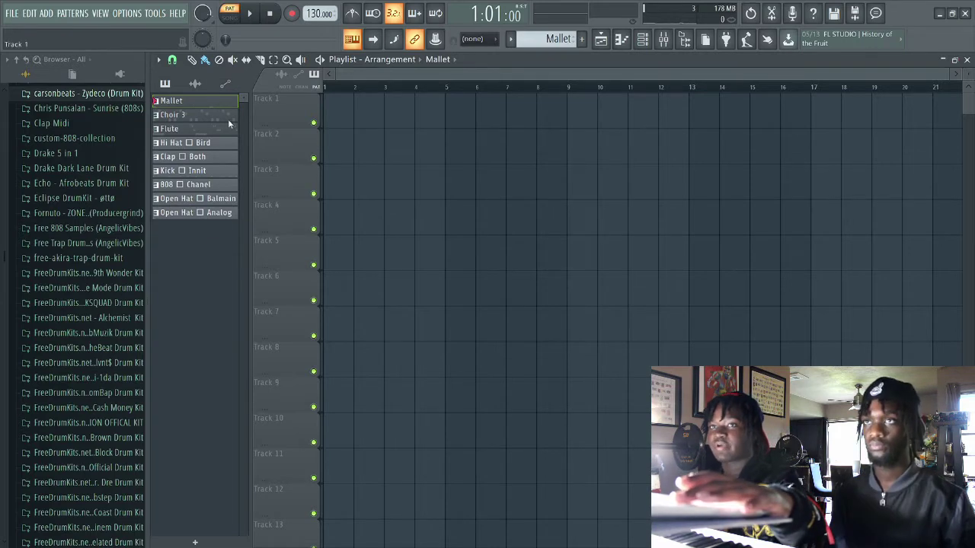
{"action": "left_click", "coordinate": [211, 213]}
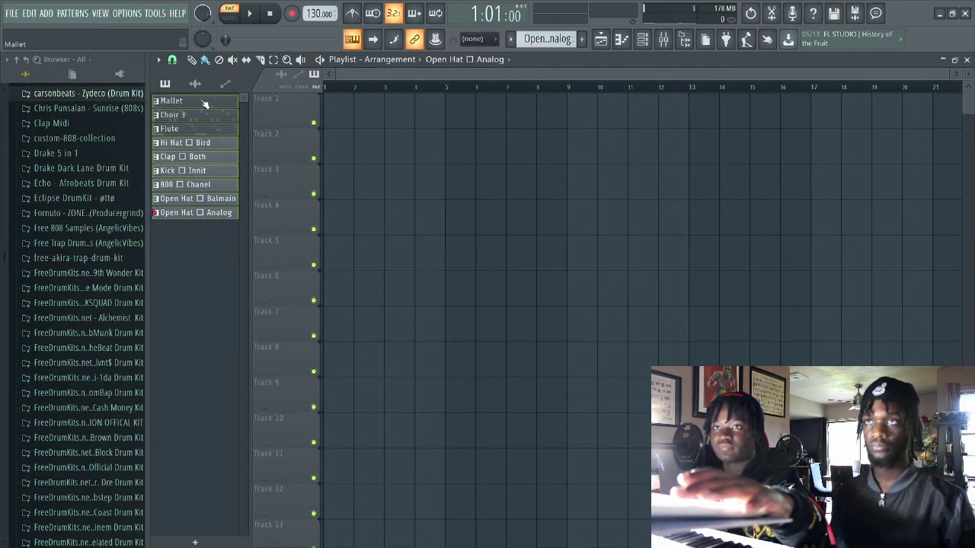
{"action": "left_click_drag", "start_coordinate": [202, 102], "coordinate": [332, 97]}
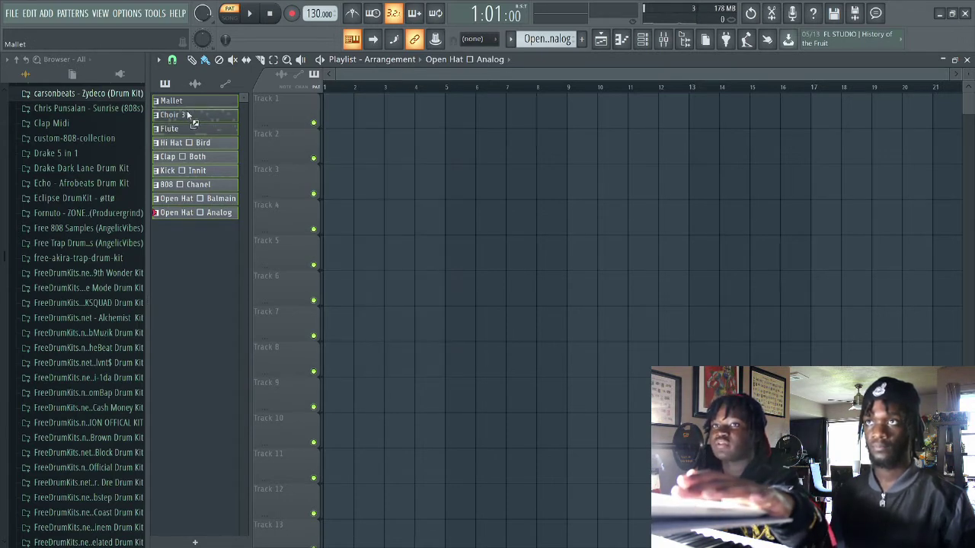
{"action": "scroll", "coordinate": [184, 106], "scroll_direction": "down", "scroll_amount": 2}
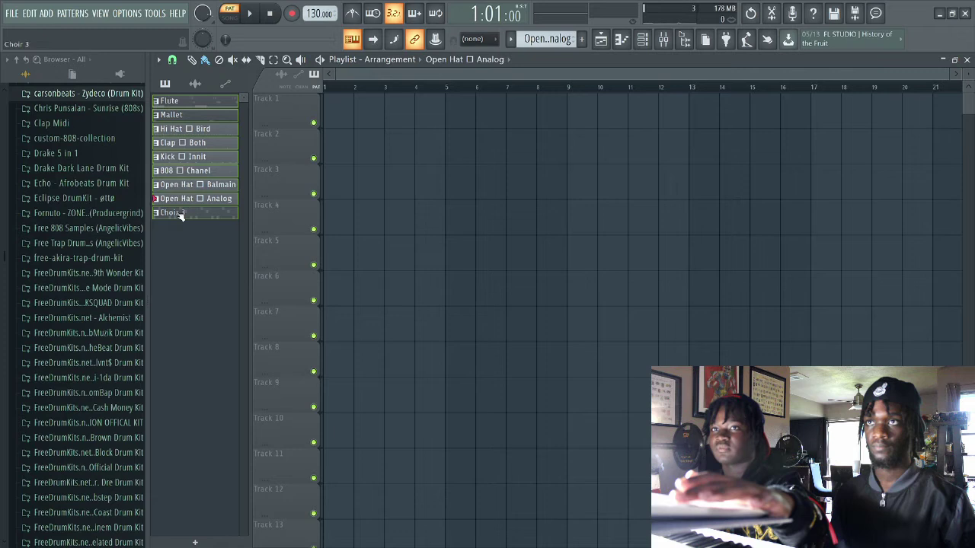
{"action": "left_click_drag", "start_coordinate": [180, 215], "coordinate": [201, 128]}
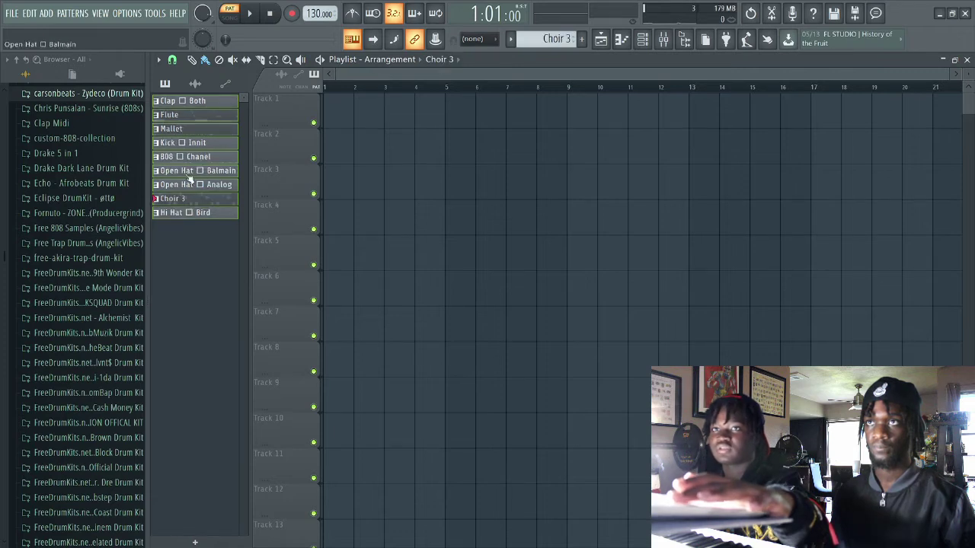
{"action": "left_click_drag", "start_coordinate": [204, 200], "coordinate": [206, 134]}
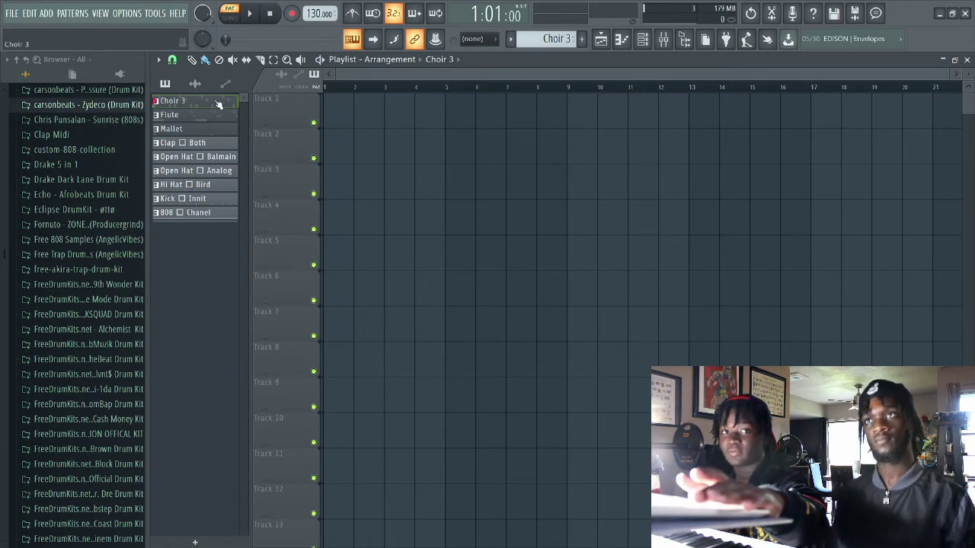
Step: Select all nine patterns from Choir 3 to 808 Chanel and place them together at bar 1 on Tracks 1 to 9
{"action": "left_click", "coordinate": [196, 214]}
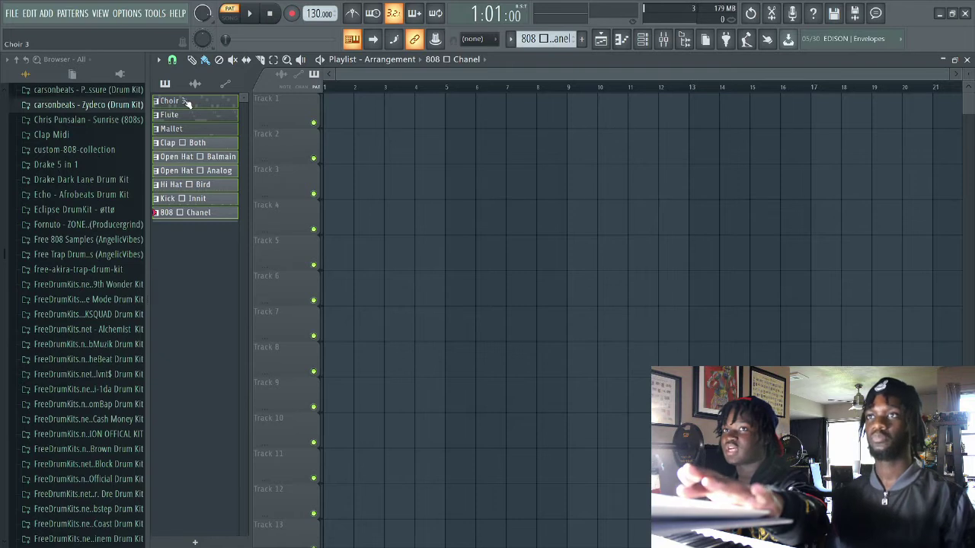
{"action": "left_click_drag", "start_coordinate": [187, 100], "coordinate": [261, 108]}
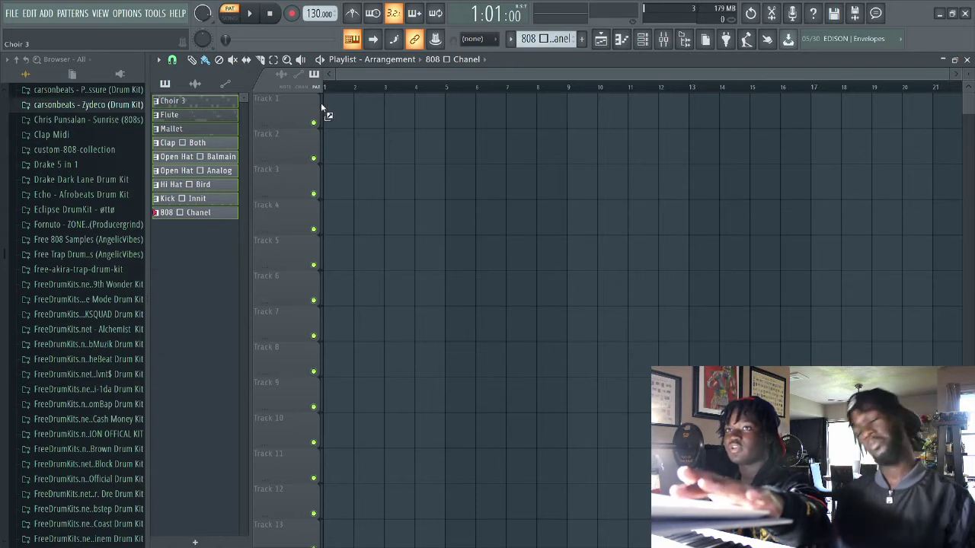
{"action": "left_click_drag", "start_coordinate": [324, 109], "coordinate": [333, 109]}
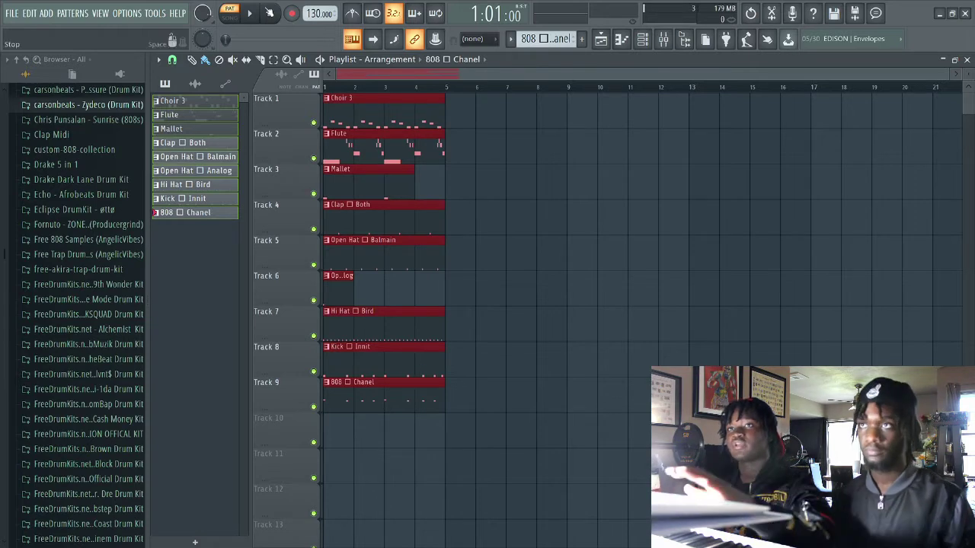
Step: Switch to song mode, play the opening of the arrangement and stop it
{"action": "left_click", "coordinate": [228, 17]}
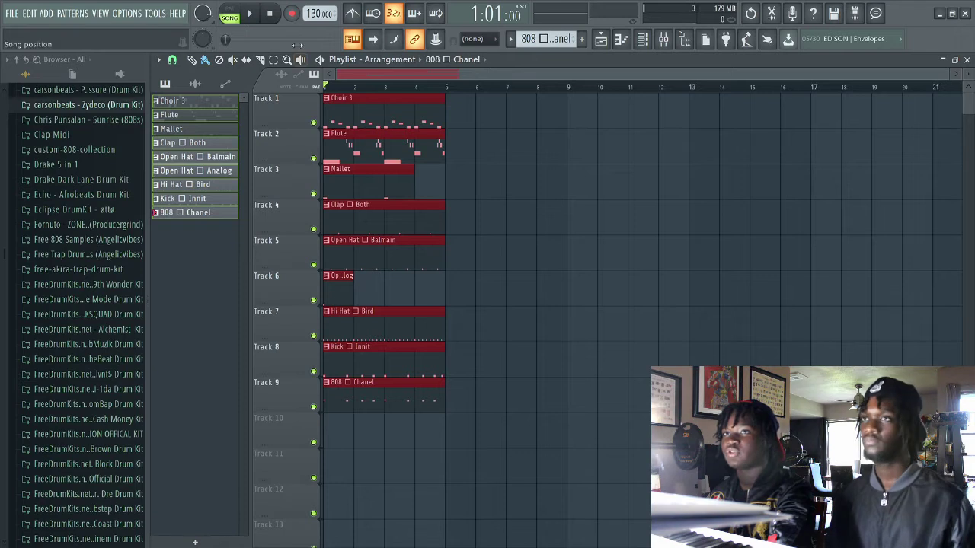
{"action": "left_click", "coordinate": [257, 21]}
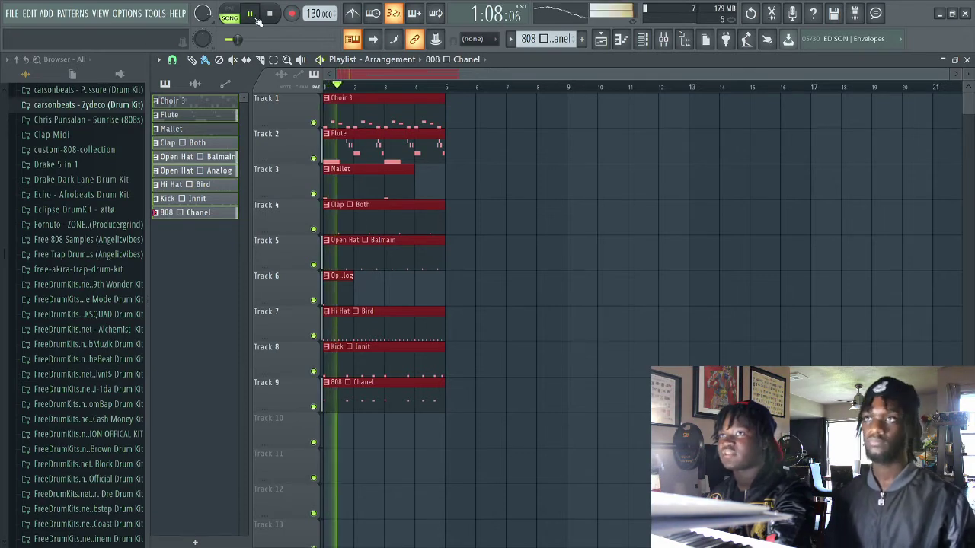
{"action": "left_click", "coordinate": [258, 21]}
{"action": "left_click", "coordinate": [268, 15]}
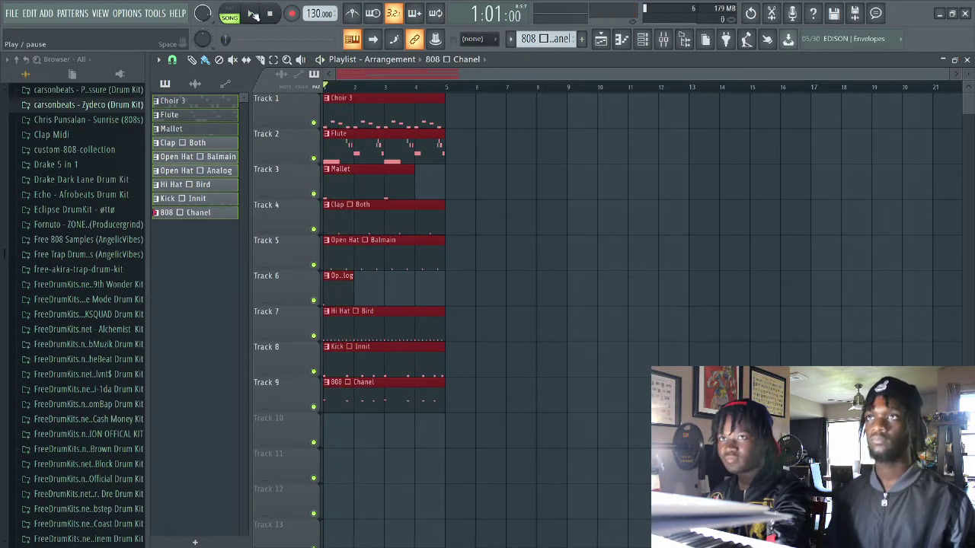
Step: Switch to pattern mode and play the 808 Chanel pattern on its own
{"action": "left_click", "coordinate": [233, 13]}
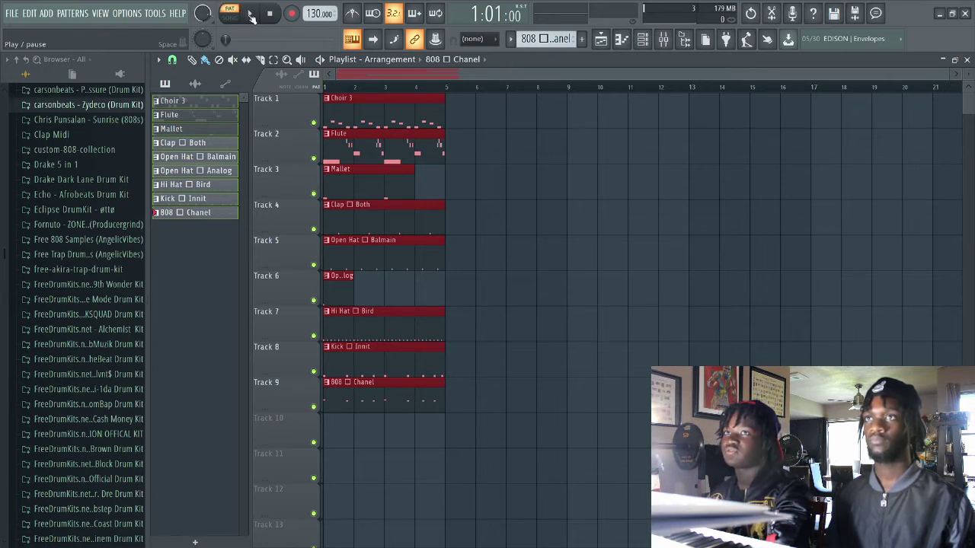
{"action": "left_click", "coordinate": [250, 14]}
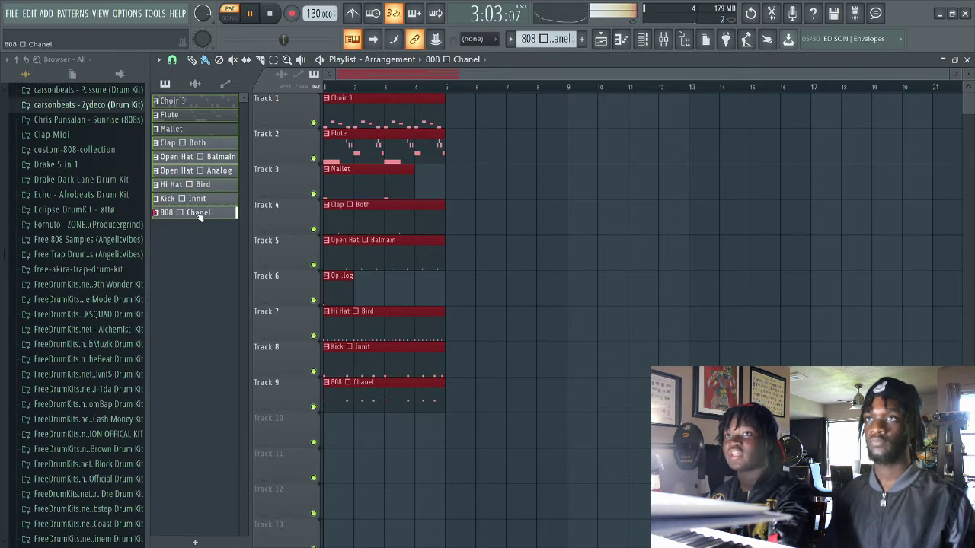
{"action": "left_click", "coordinate": [251, 14]}
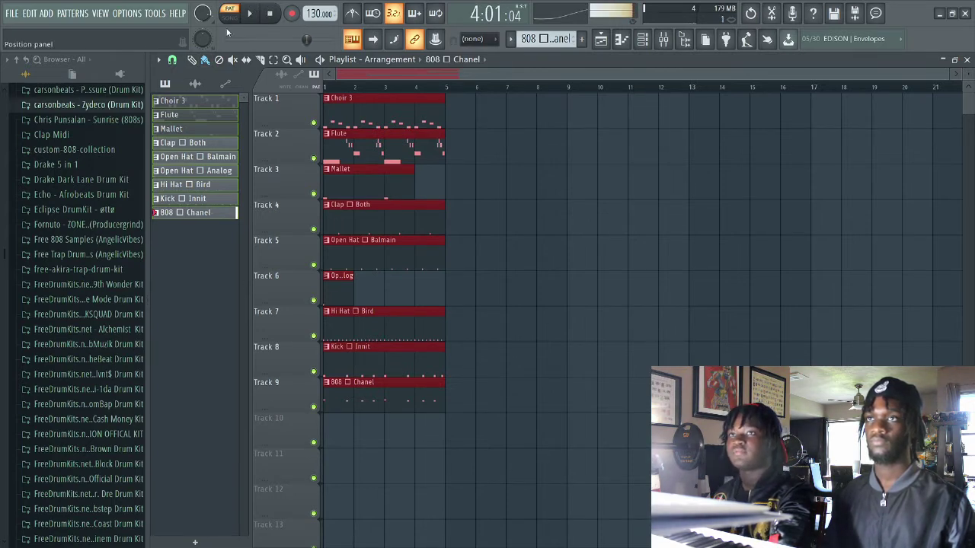
Step: Return to song mode, play the full arrangement from bar 1 and stop it
{"action": "left_click", "coordinate": [229, 17]}
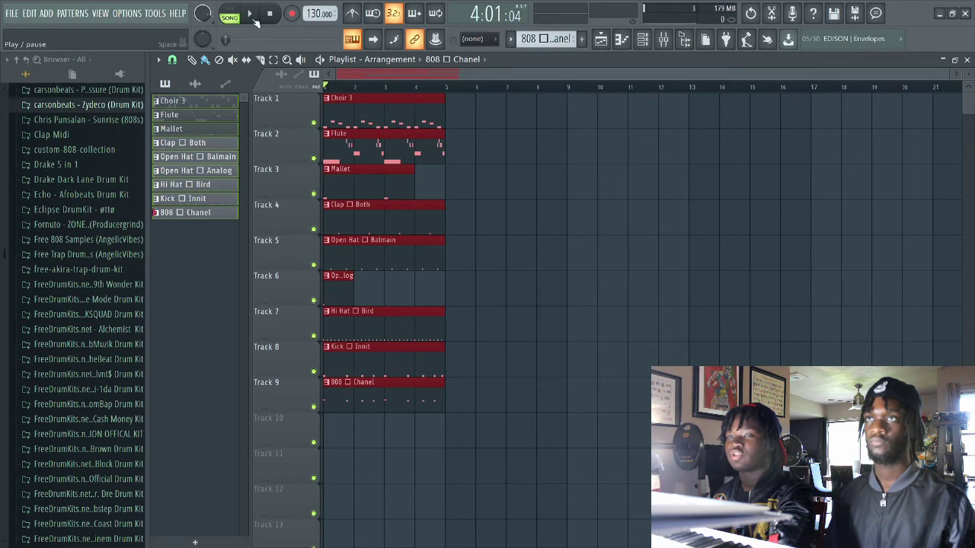
{"action": "left_click", "coordinate": [249, 13]}
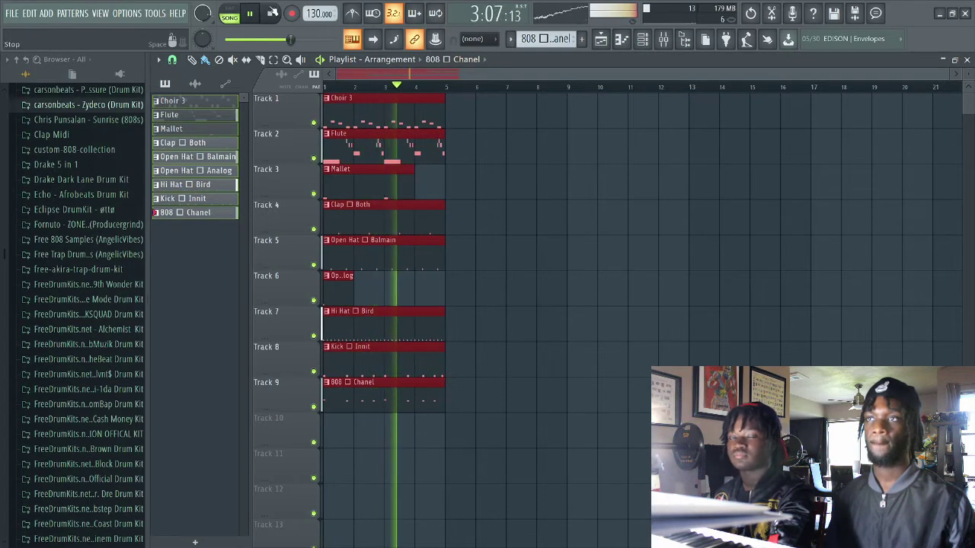
{"action": "left_click", "coordinate": [320, 59]}
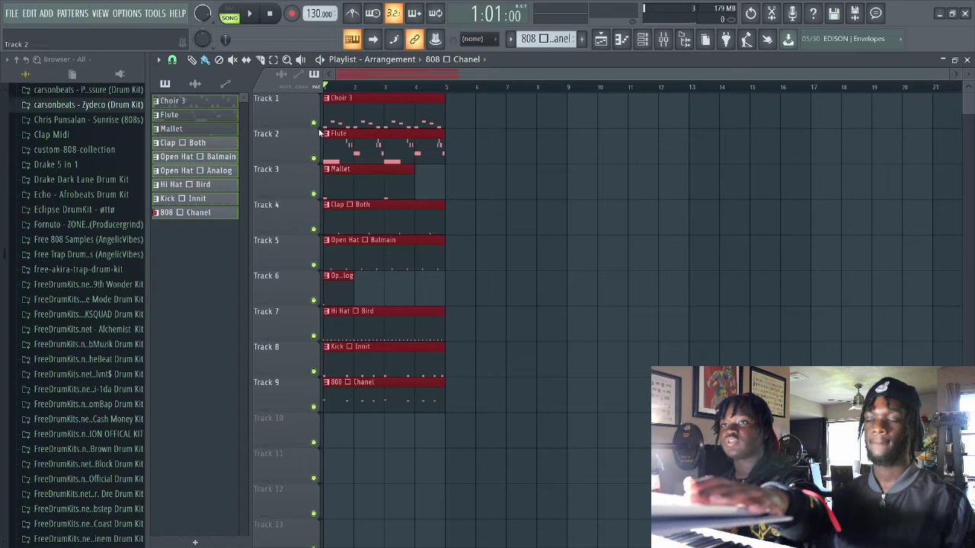
Step: Deselect all clips, select the drum and 808 clips on Tracks 4 to 9 and move them to start at bar 5
{"action": "key", "text": "ctrl+d"}
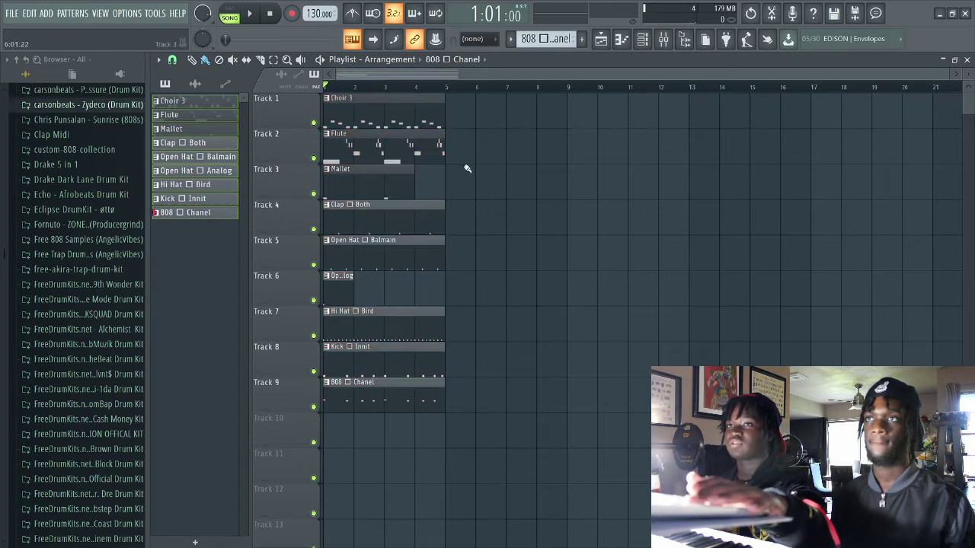
{"action": "left_click_drag", "start_coordinate": [482, 163], "coordinate": [323, 449]}
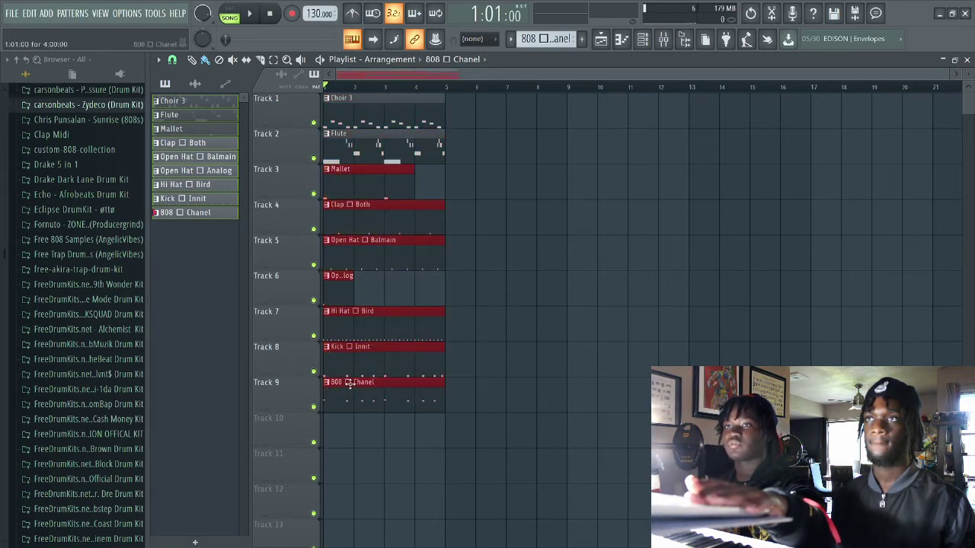
{"action": "left_click", "coordinate": [514, 235]}
{"action": "left_click_drag", "start_coordinate": [501, 200], "coordinate": [315, 480]}
{"action": "left_click_drag", "start_coordinate": [370, 394], "coordinate": [499, 409]}
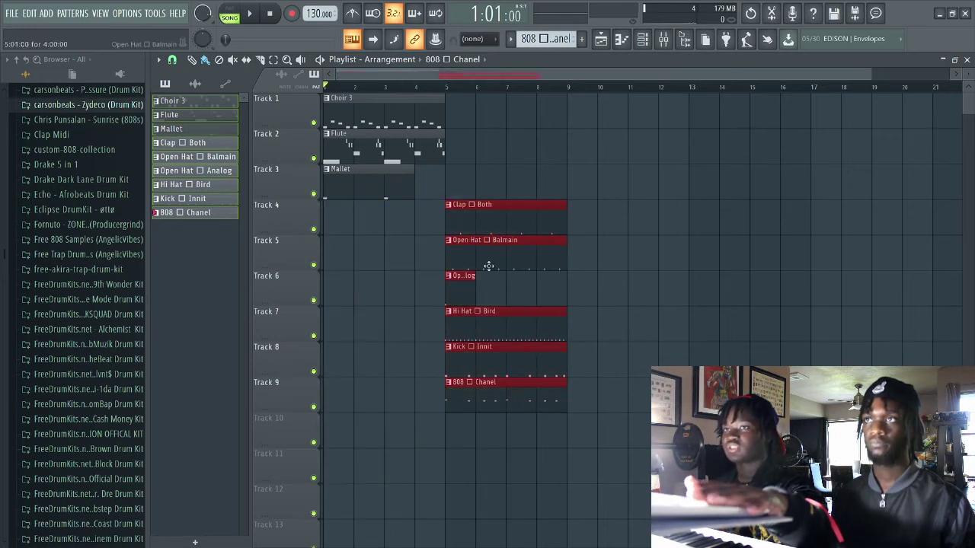
Step: Move the Clap and Open Hat Balmain clips back to bar 1
{"action": "left_click", "coordinate": [424, 259], "text": "ctrl"}
{"action": "left_click_drag", "start_coordinate": [527, 221], "coordinate": [424, 233]}
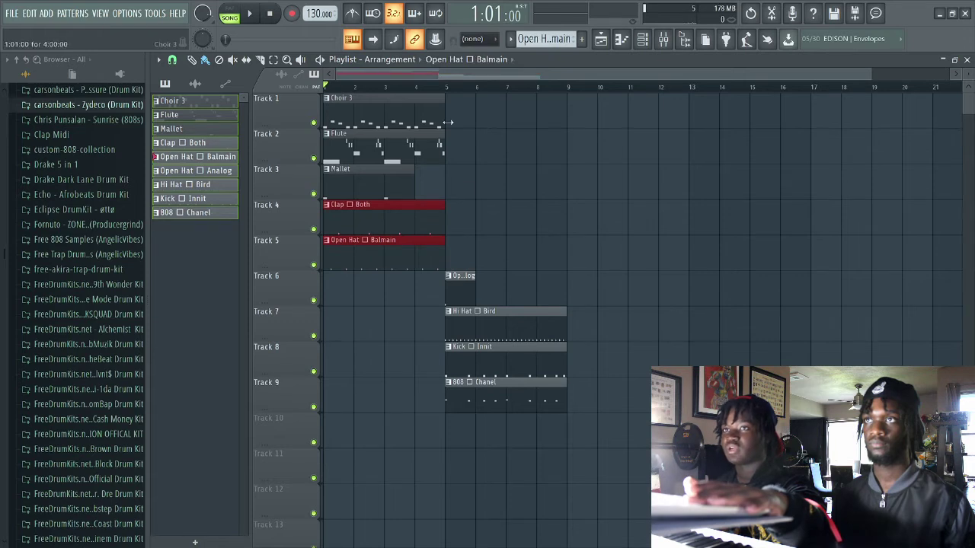
Step: Duplicate the Open Hat Balmain clip to bar 5 on Track 5 and delete the copy
{"action": "left_click_drag", "start_coordinate": [448, 122], "coordinate": [352, 259]}
{"action": "left_click", "coordinate": [353, 257], "text": "ctrl"}
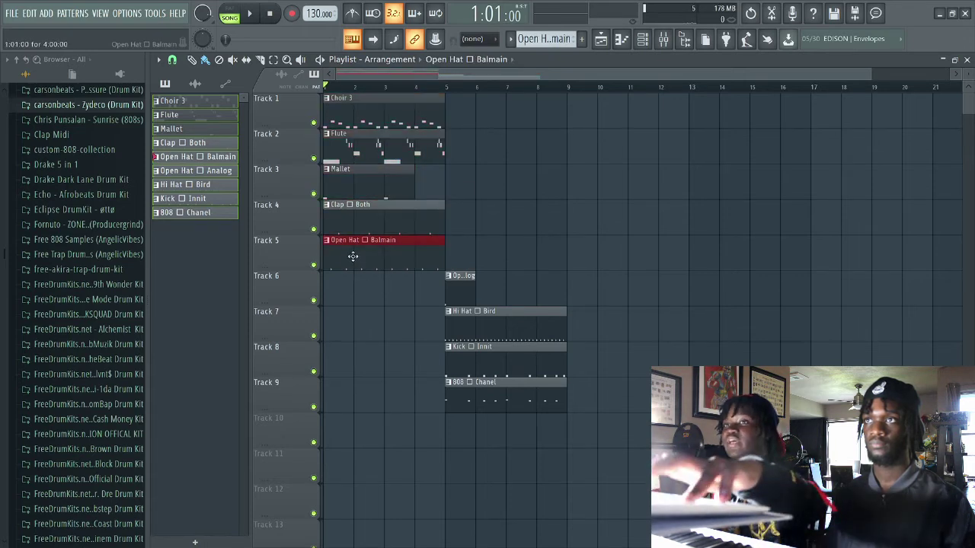
{"action": "key", "text": "ctrl+b"}
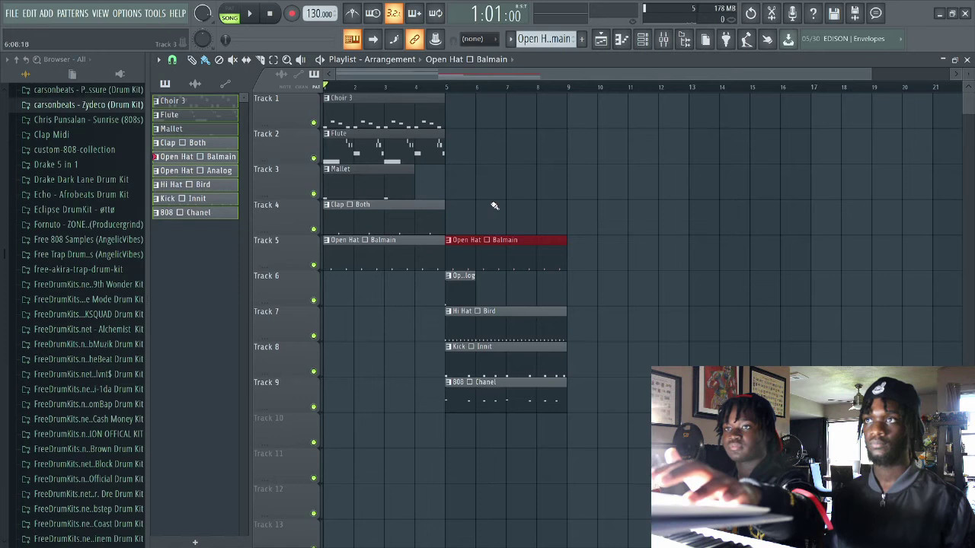
{"action": "right_click", "coordinate": [516, 261]}
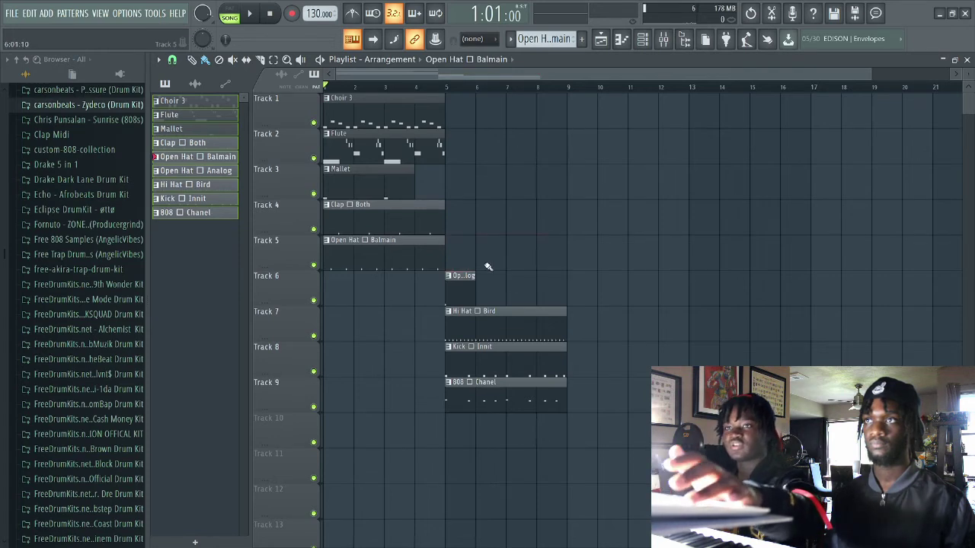
Step: Move the Open Hat Analog, Hi Hat, Kick and 808 clips on Tracks 6 to 9 back to bar 1 and deselect them
{"action": "left_click_drag", "start_coordinate": [559, 236], "coordinate": [459, 483]}
{"action": "left_click_drag", "start_coordinate": [503, 386], "coordinate": [318, 362]}
{"action": "left_click", "coordinate": [502, 275]}
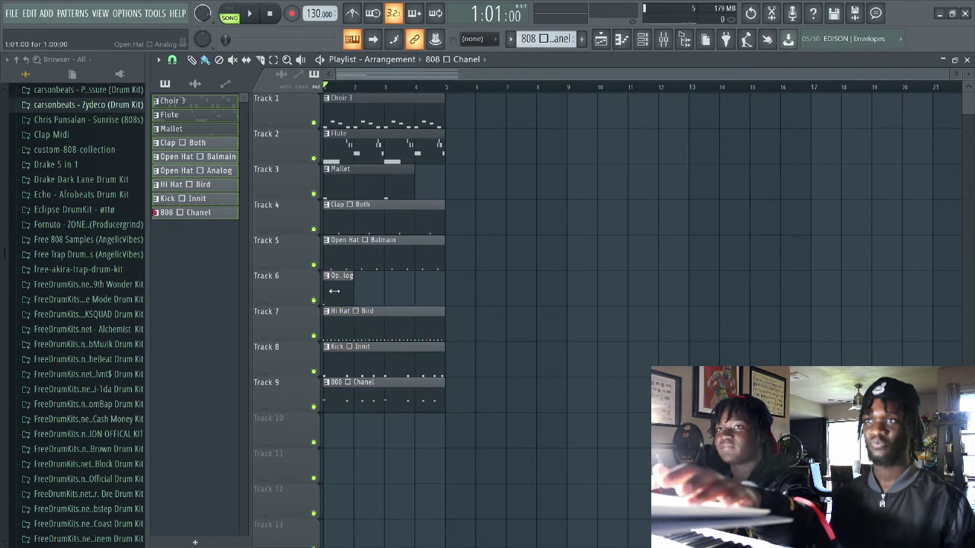
{"action": "left_click", "coordinate": [335, 293]}
{"action": "left_click", "coordinate": [361, 113]}
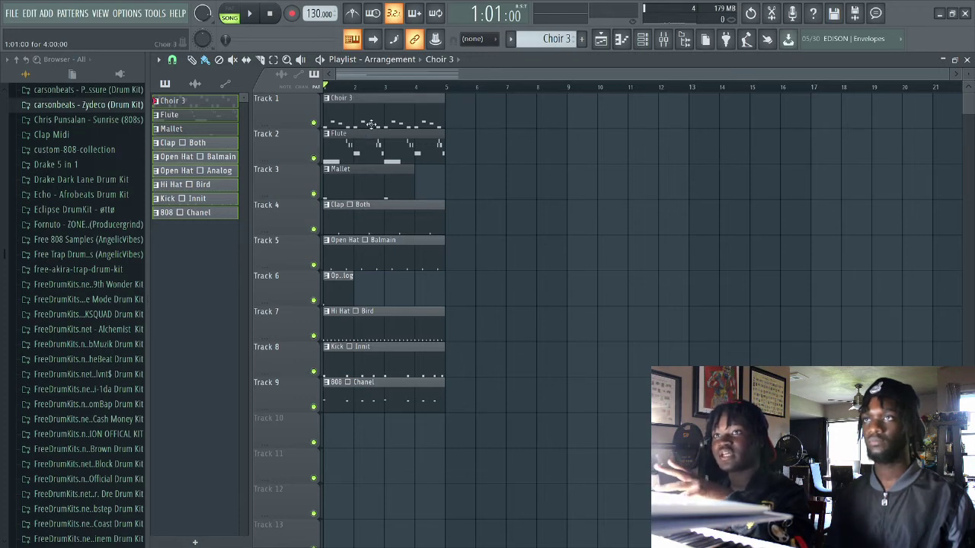
{"action": "mouse_move", "coordinate": [377, 123]}
{"action": "left_mouse_down"}
{"action": "mouse_move", "coordinate": [745, 120]}
{"action": "mouse_move", "coordinate": [655, 120]}
{"action": "mouse_move", "coordinate": [691, 122]}
{"action": "mouse_move", "coordinate": [708, 224]}
{"action": "mouse_move", "coordinate": [703, 100]}
{"action": "mouse_move", "coordinate": [693, 98]}
{"action": "mouse_move", "coordinate": [305, 105]}
{"action": "mouse_move", "coordinate": [541, 101]}
{"action": "mouse_move", "coordinate": [365, 115]}
{"action": "left_mouse_up"}
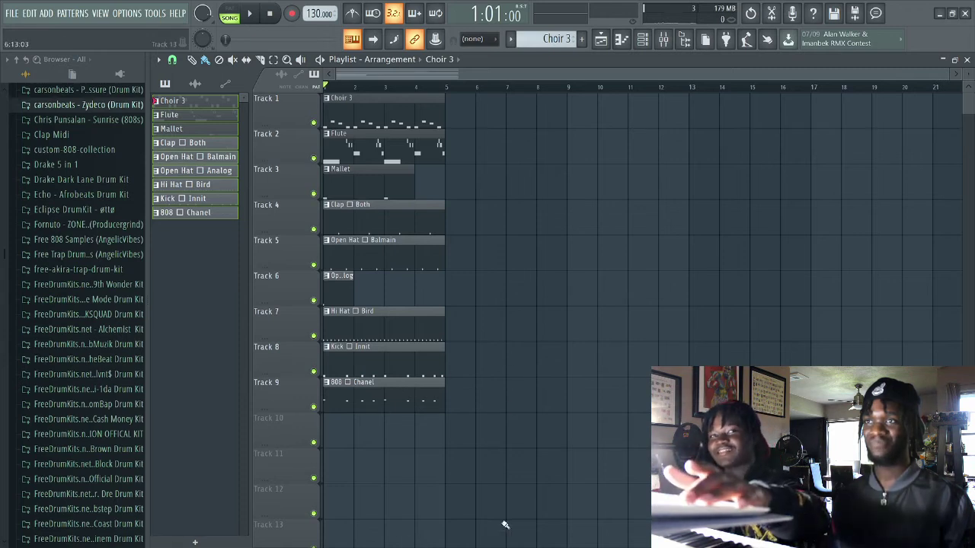
{"action": "left_click_drag", "start_coordinate": [518, 411], "coordinate": [514, 406]}
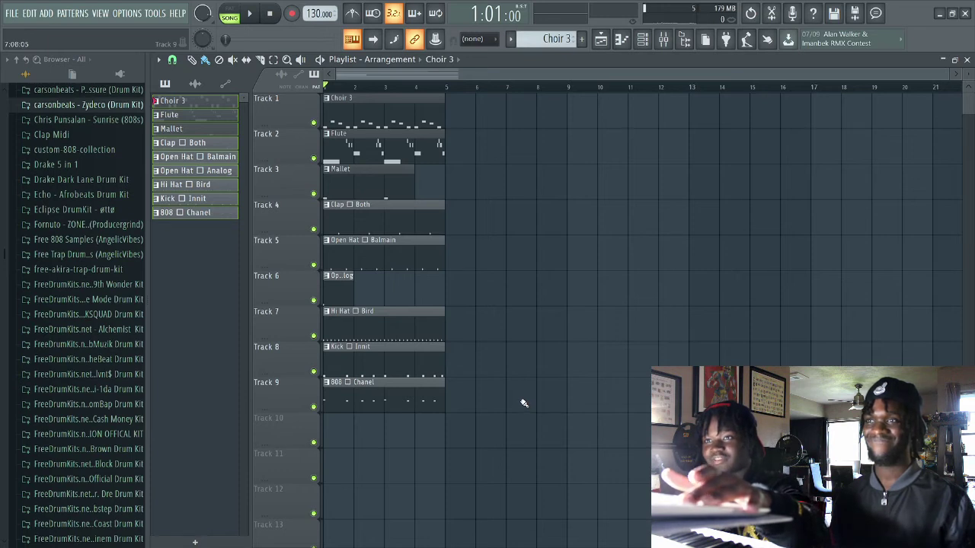
Step: Select the clips on Tracks 5 to 9, move them to start at bar 5, and remove the stray Open Hat Balmain clip at bar 11
{"action": "mouse_move", "coordinate": [521, 400]}
{"action": "left_mouse_down"}
{"action": "mouse_move", "coordinate": [509, 410]}
{"action": "mouse_move", "coordinate": [298, 405]}
{"action": "left_mouse_up"}
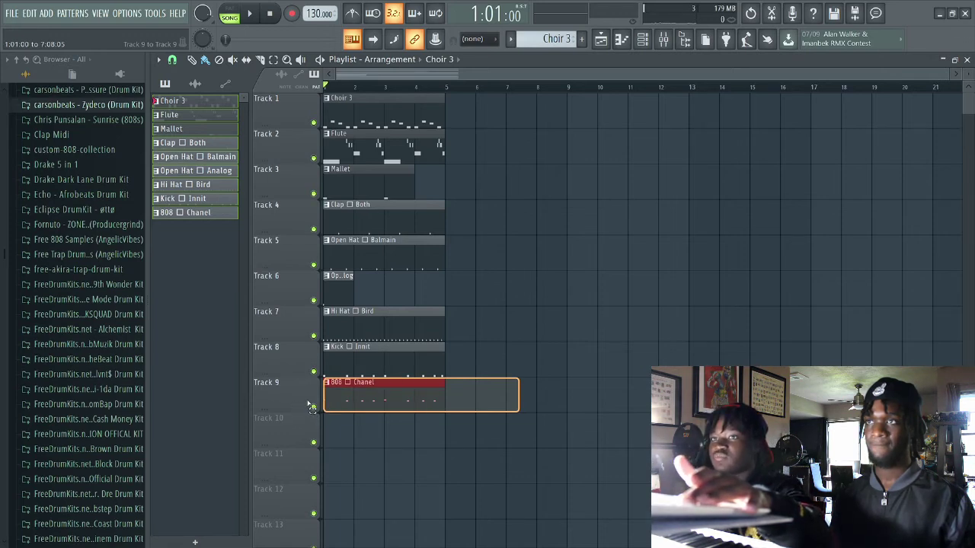
{"action": "left_click_drag", "start_coordinate": [309, 405], "coordinate": [234, 251]}
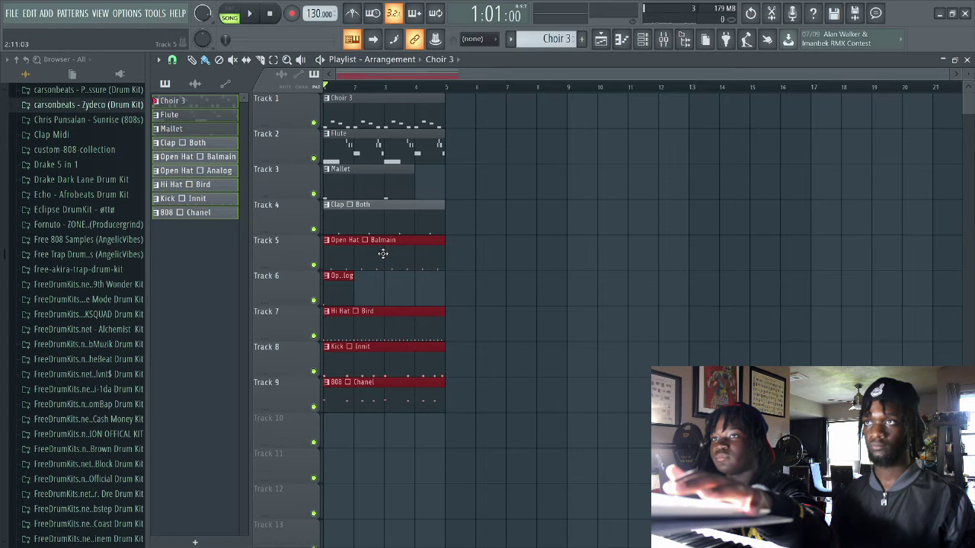
{"action": "left_click_drag", "start_coordinate": [385, 257], "coordinate": [493, 259]}
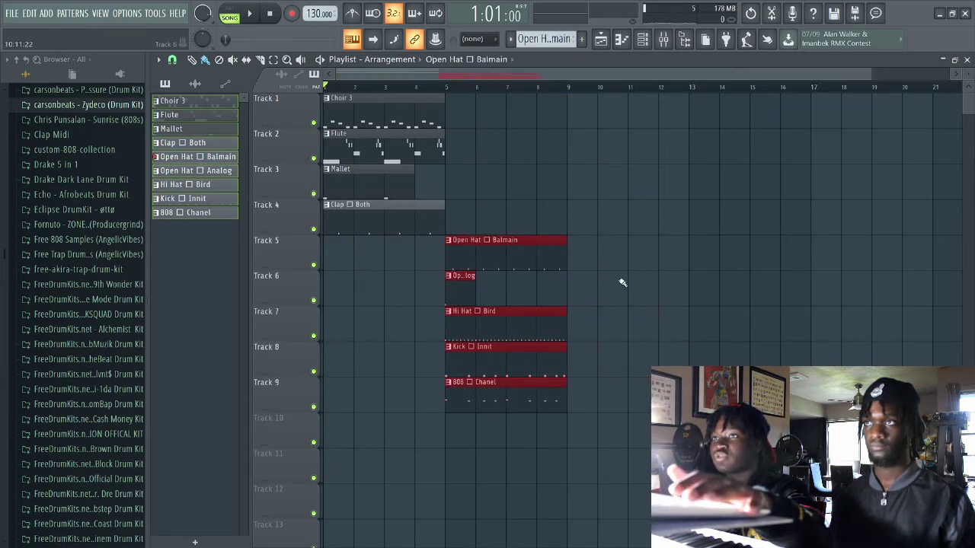
{"action": "left_click", "coordinate": [636, 260]}
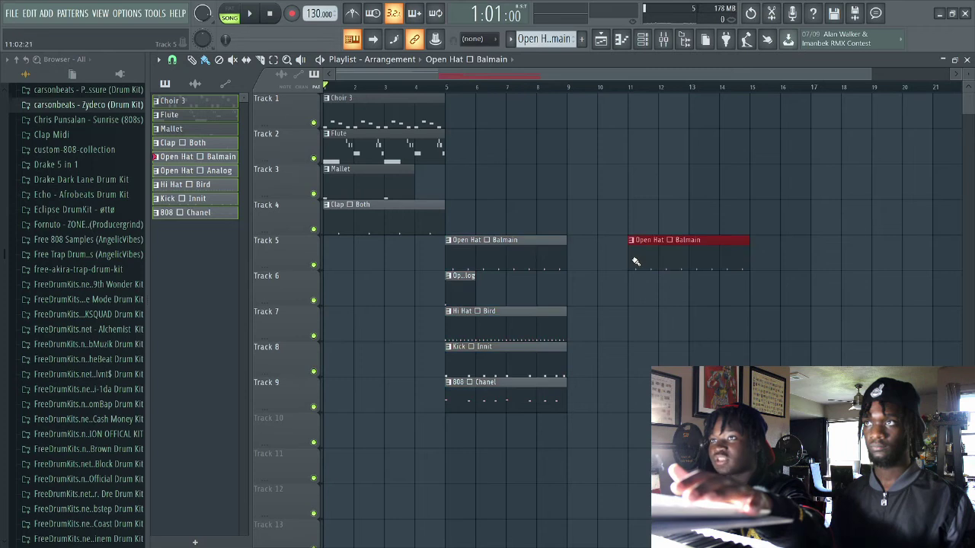
{"action": "right_click", "coordinate": [693, 273]}
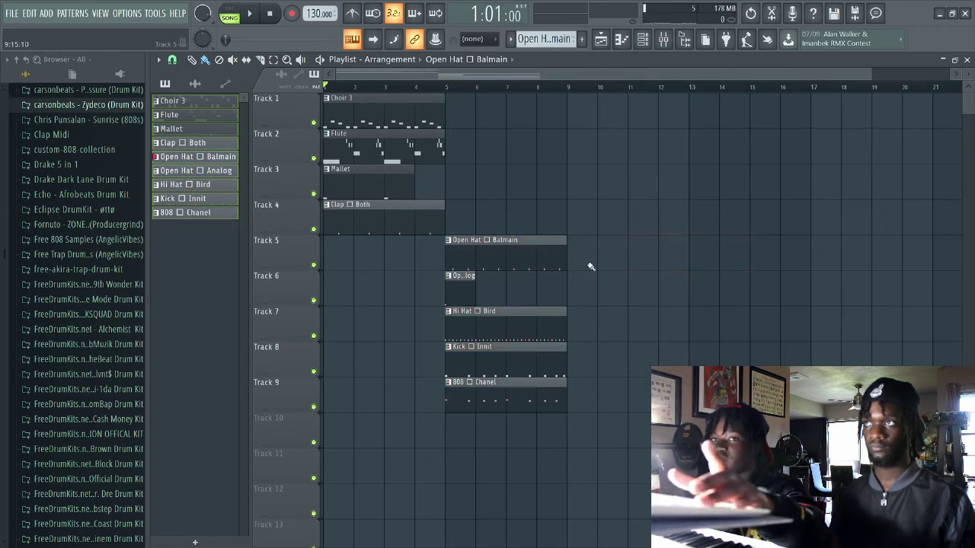
Step: Try deleting the Clap clip on Track 4, undo the deletion, and clear the clip selection
{"action": "left_click_drag", "start_coordinate": [552, 200], "coordinate": [461, 387]}
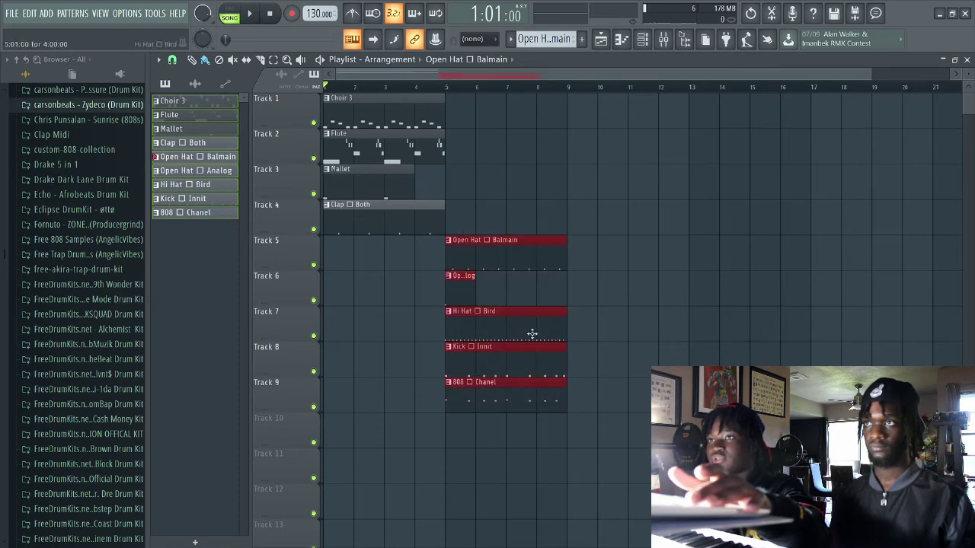
{"action": "left_click", "coordinate": [633, 260]}
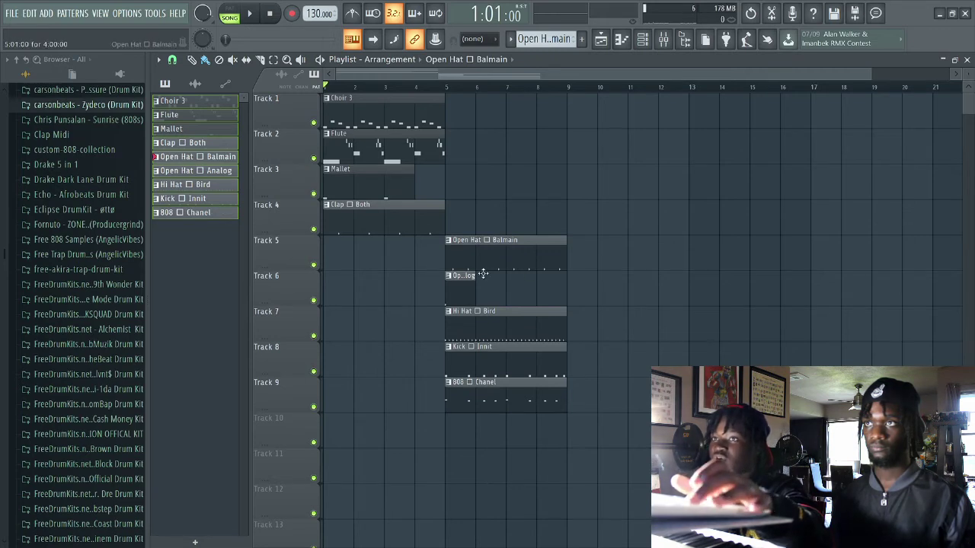
{"action": "left_click_drag", "start_coordinate": [533, 209], "coordinate": [463, 399]}
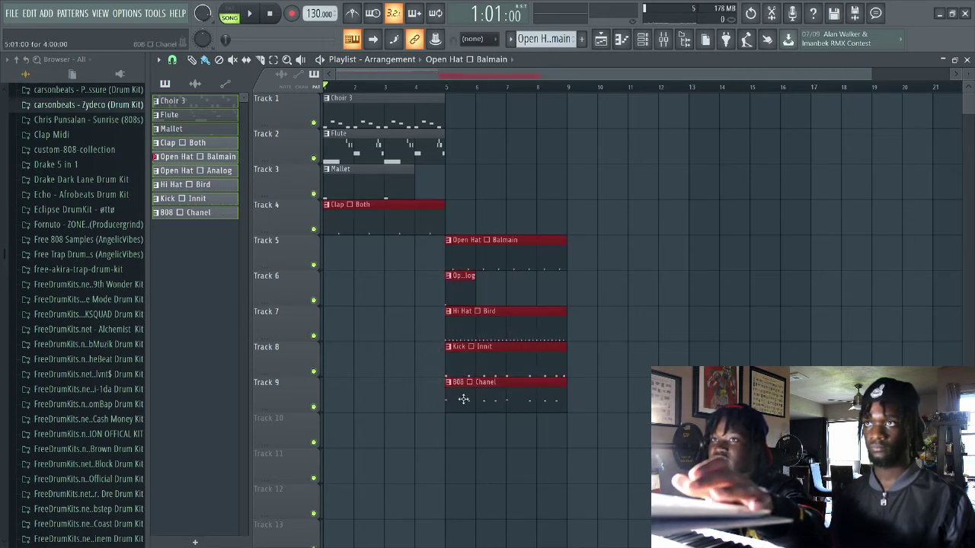
{"action": "right_click", "coordinate": [418, 234]}
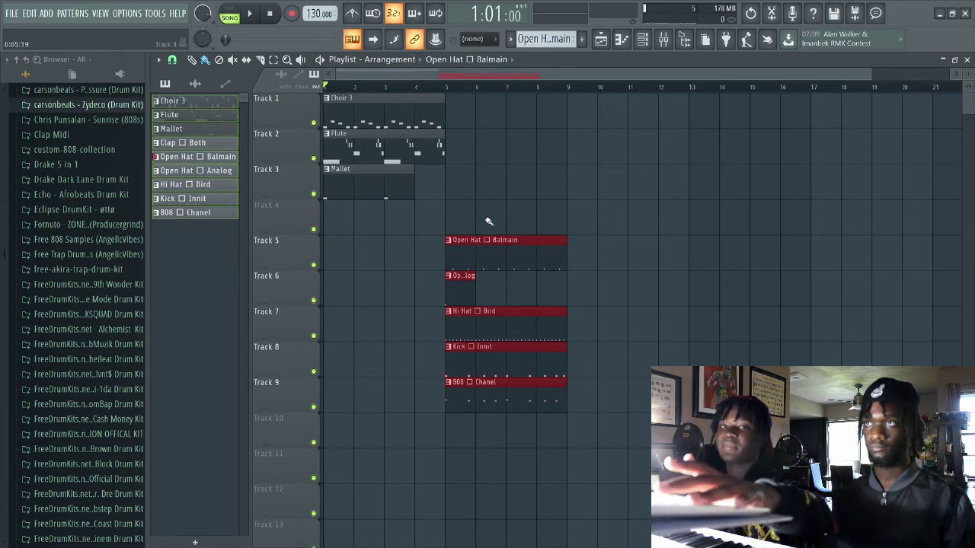
{"action": "key", "text": "ctrl+z"}
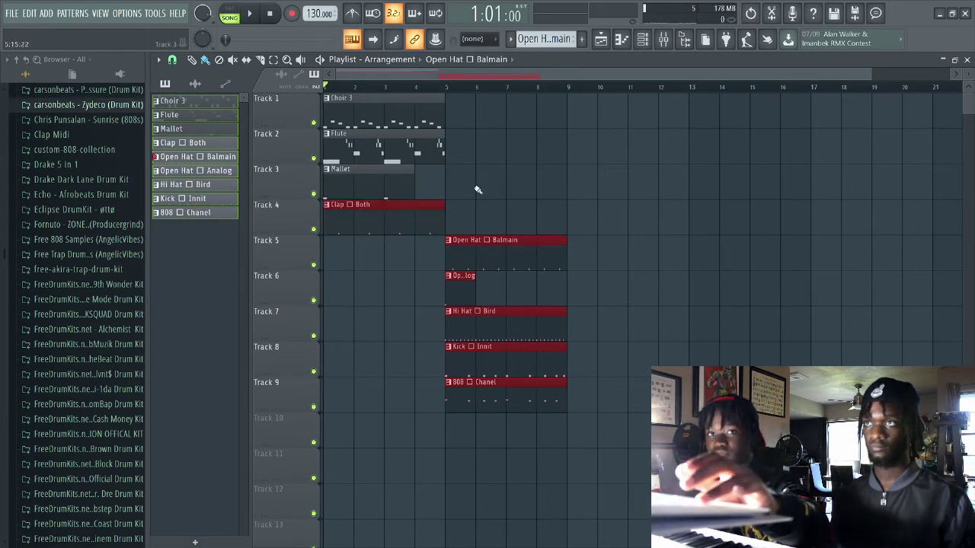
{"action": "key", "text": "ctrl+d"}
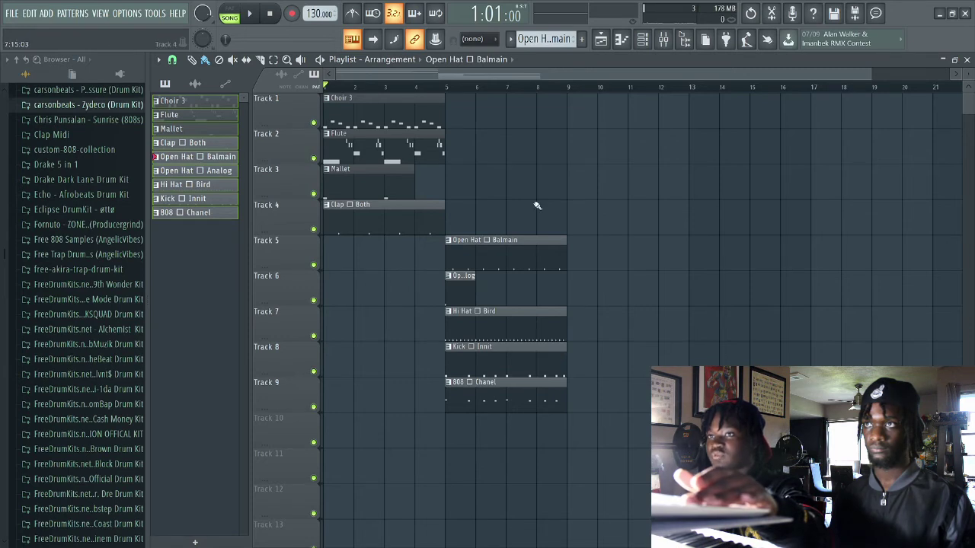
{"action": "left_click_drag", "start_coordinate": [535, 211], "coordinate": [531, 463]}
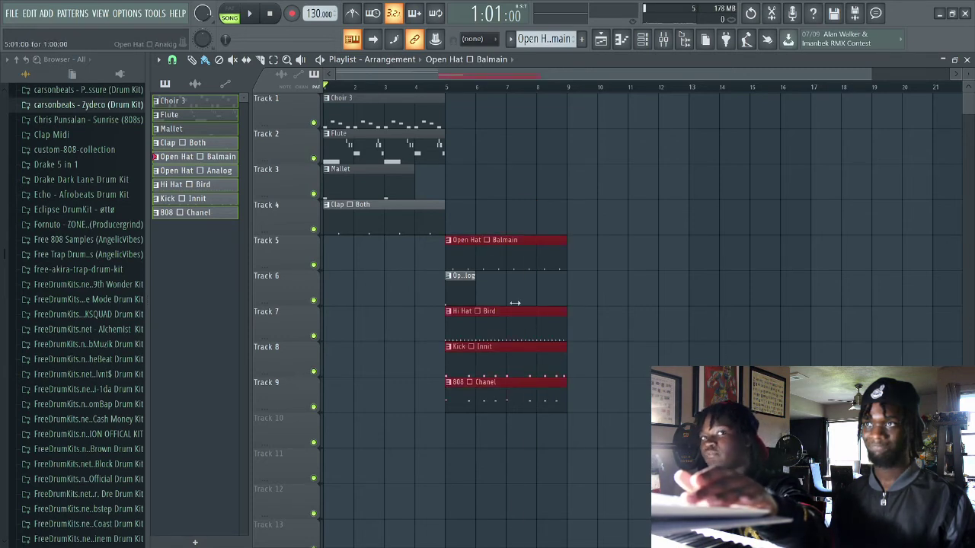
{"action": "left_click", "coordinate": [553, 211], "text": "ctrl"}
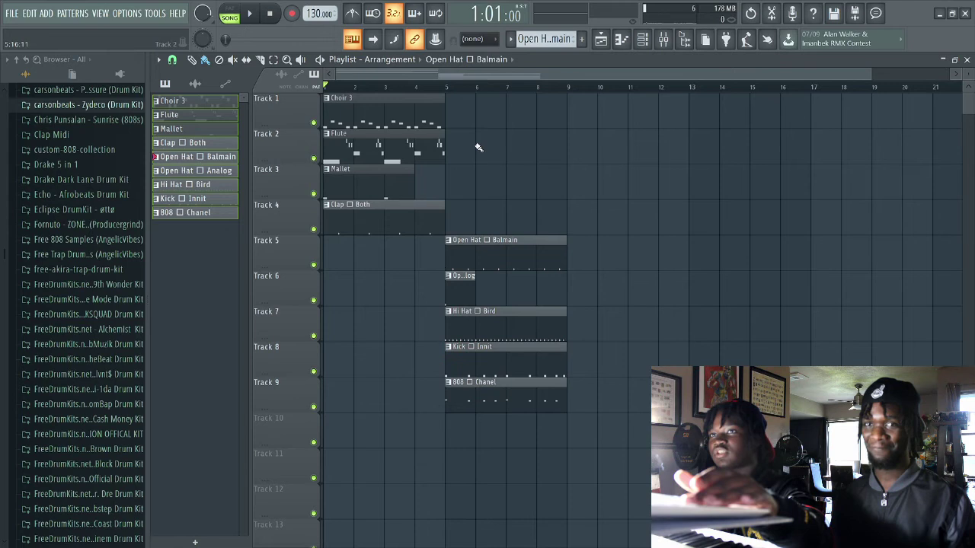
Step: Select the Choir 3, Flute, Mallet and Clap clips on Tracks 1 to 4 and duplicate them to bar 5
{"action": "left_click_drag", "start_coordinate": [451, 116], "coordinate": [389, 183]}
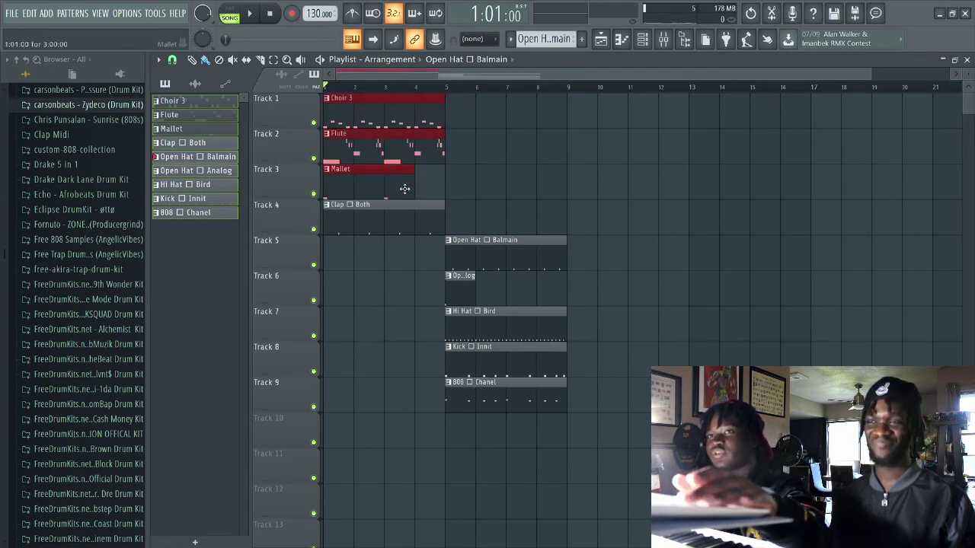
{"action": "mouse_move", "coordinate": [407, 131]}
{"action": "left_mouse_down"}
{"action": "mouse_move", "coordinate": [519, 113]}
{"action": "mouse_move", "coordinate": [491, 130]}
{"action": "mouse_move", "coordinate": [399, 130]}
{"action": "left_mouse_up"}
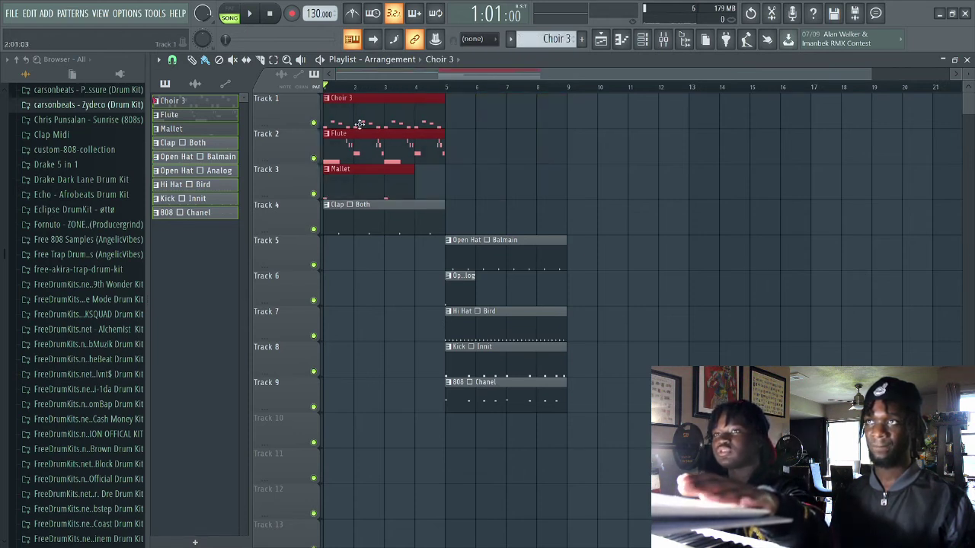
{"action": "left_click", "coordinate": [476, 113]}
{"action": "left_click_drag", "start_coordinate": [476, 113], "coordinate": [275, 233]}
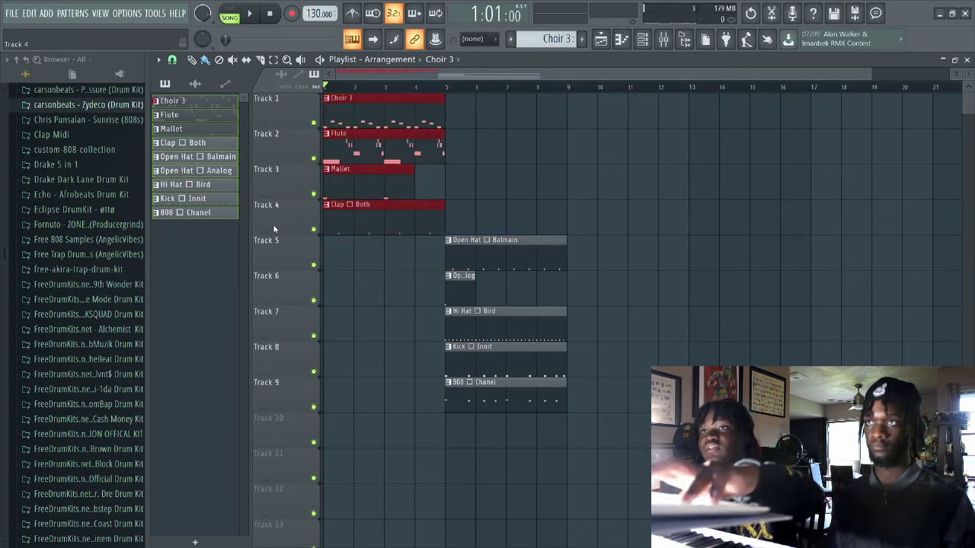
{"action": "key", "text": "ctrl+b"}
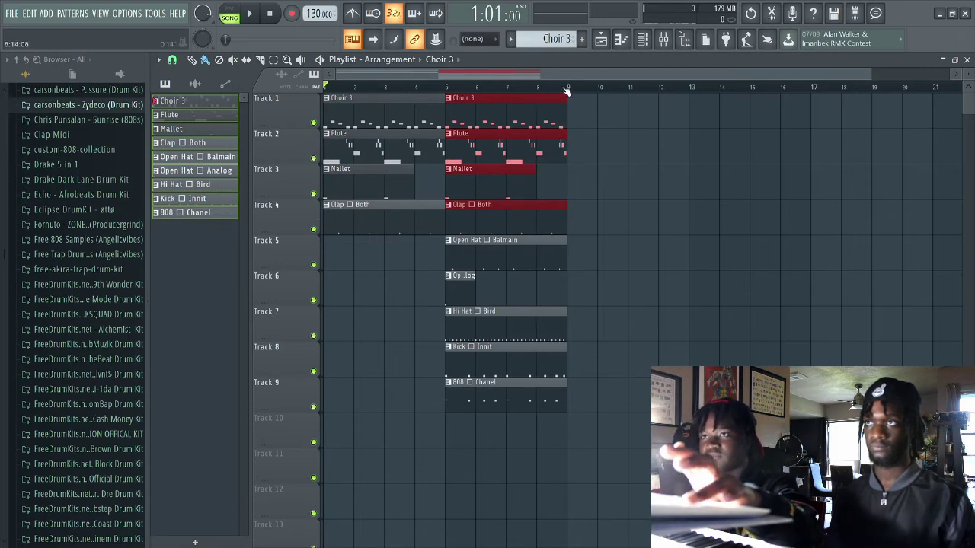
Step: Set the time selection to the four-bar section starting at bar 5 and duplicate its clips on all tracks to bar 9
{"action": "left_click_drag", "start_coordinate": [568, 89], "coordinate": [446, 88]}
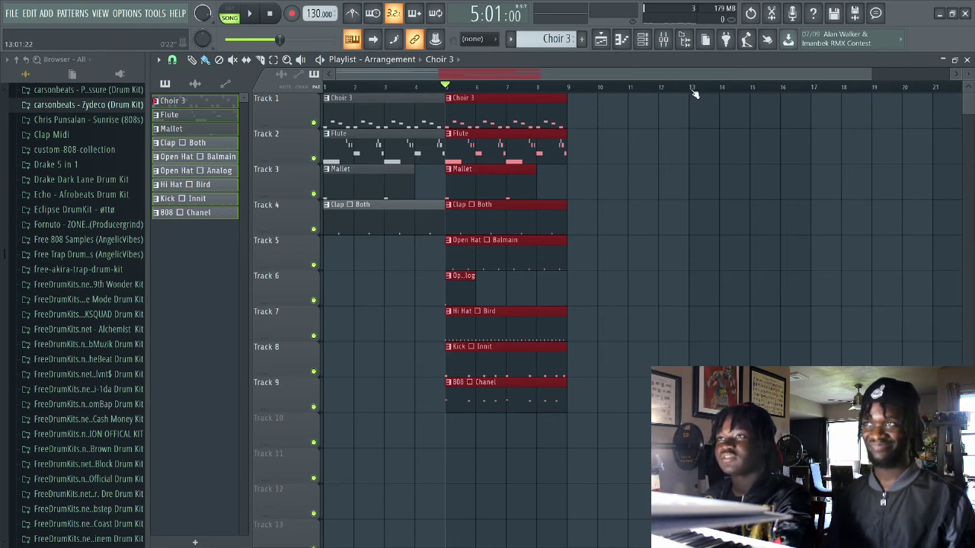
{"action": "left_click_drag", "start_coordinate": [693, 90], "coordinate": [568, 90]}
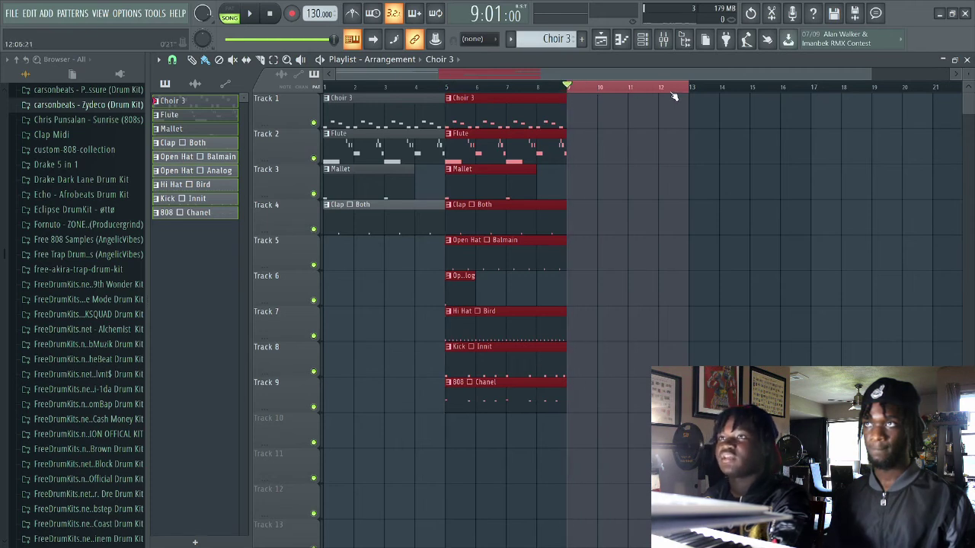
{"action": "left_click_drag", "start_coordinate": [661, 90], "coordinate": [445, 99]}
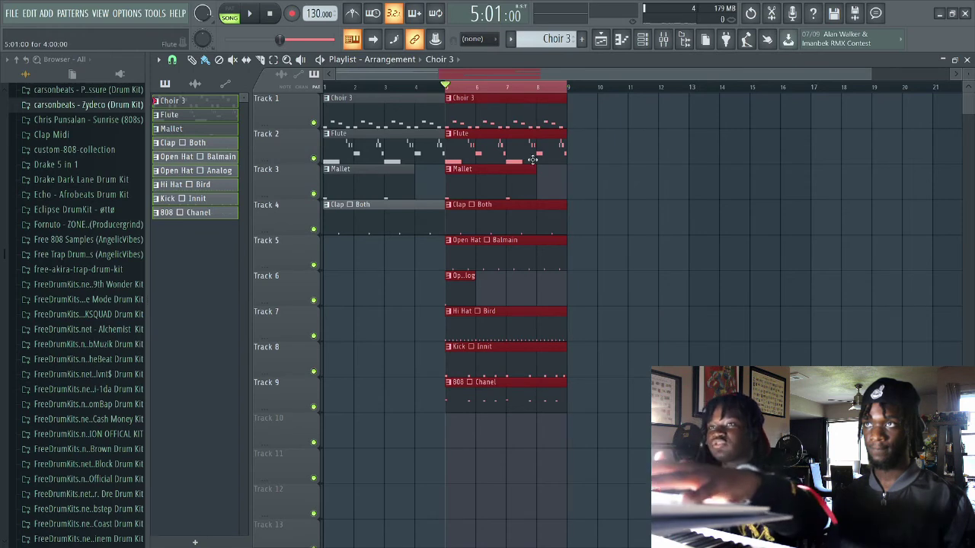
{"action": "key", "text": "ctrl+b"}
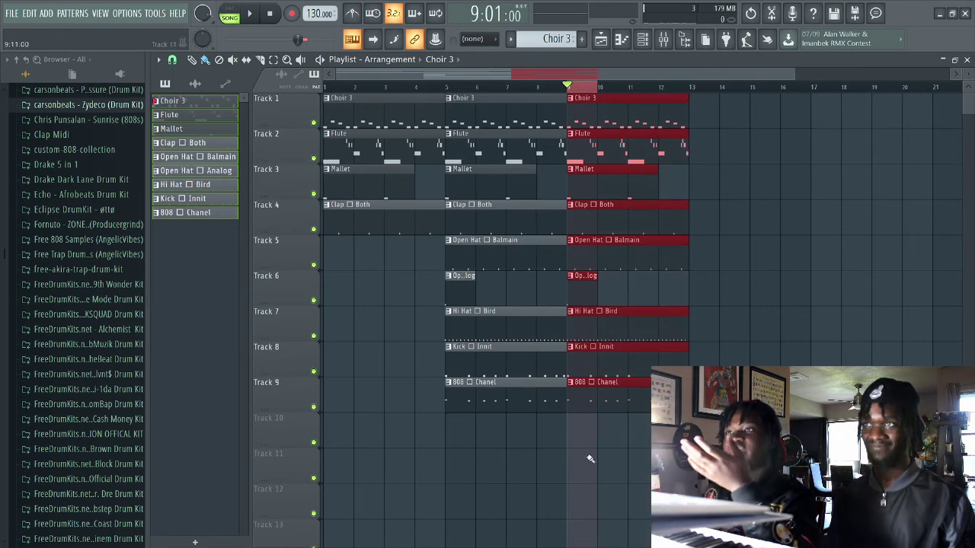
Step: Try duplicating the clips at bar 9 with a one-bar time selection and delete the copies at bar 10
{"action": "key", "text": "ctrl+d"}
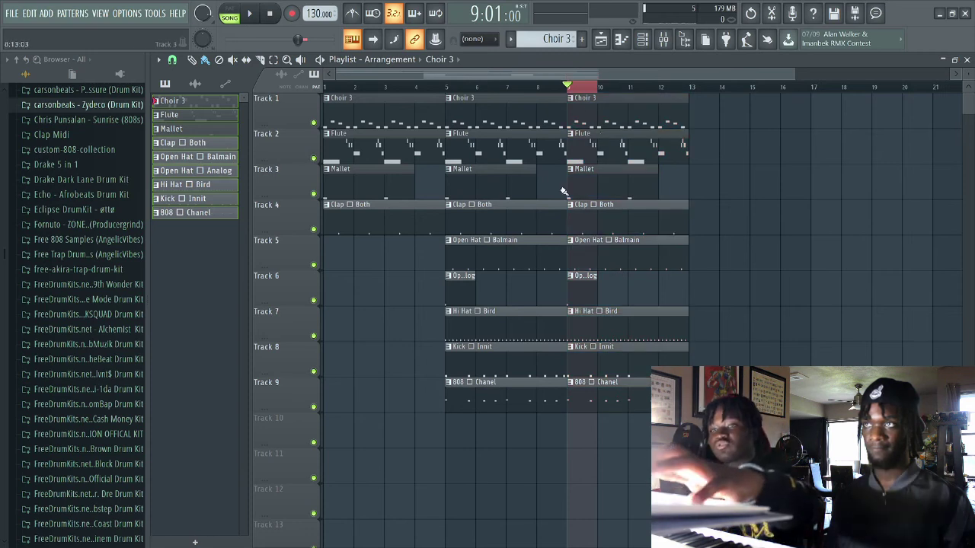
{"action": "key", "text": "ctrl+b"}
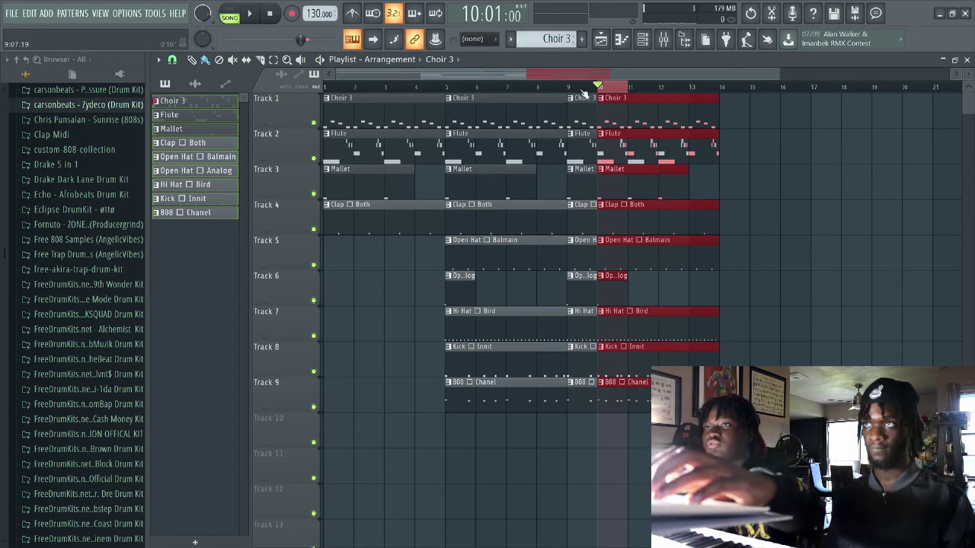
{"action": "key", "text": "Delete"}
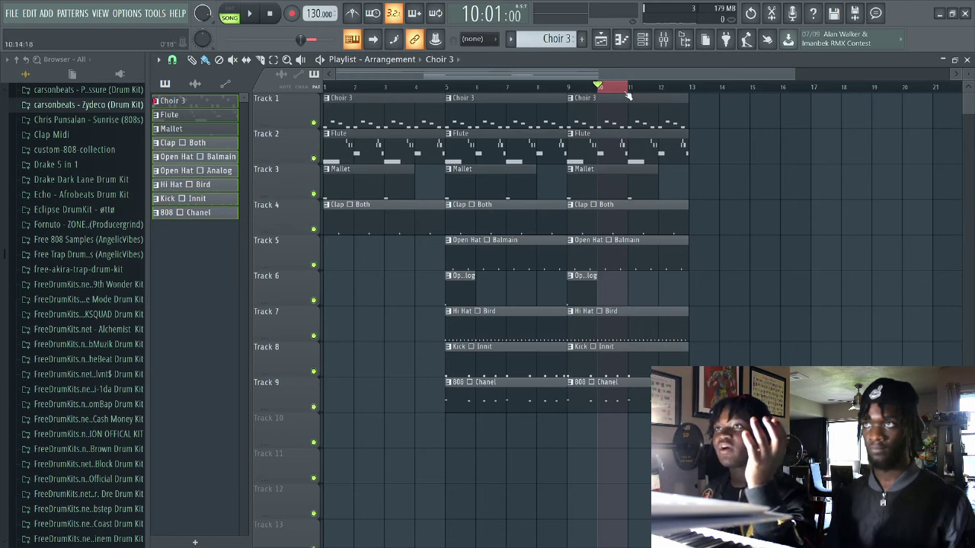
Step: Clear the one-bar time selection, duplicate the four-bar section at bar 9 to bar 13 on all tracks, and deselect the clips
{"action": "left_click_drag", "start_coordinate": [628, 87], "coordinate": [570, 87]}
{"action": "left_click_drag", "start_coordinate": [632, 90], "coordinate": [597, 96]}
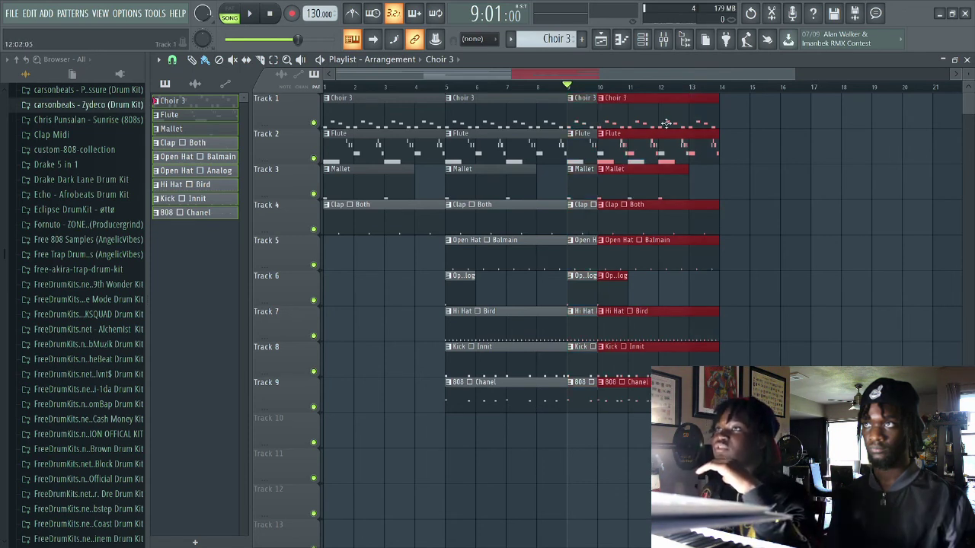
{"action": "key", "text": "ctrl+b"}
{"action": "mouse_move", "coordinate": [753, 134]}
{"action": "left_mouse_down"}
{"action": "mouse_move", "coordinate": [690, 134]}
{"action": "mouse_move", "coordinate": [759, 129]}
{"action": "mouse_move", "coordinate": [666, 118]}
{"action": "mouse_move", "coordinate": [755, 122]}
{"action": "left_mouse_up"}
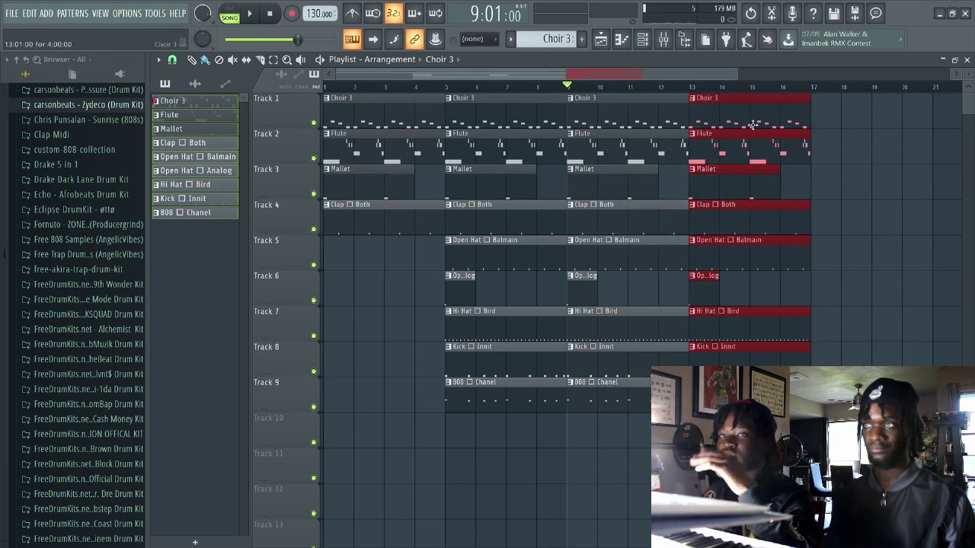
{"action": "left_click", "coordinate": [831, 261], "text": "ctrl"}
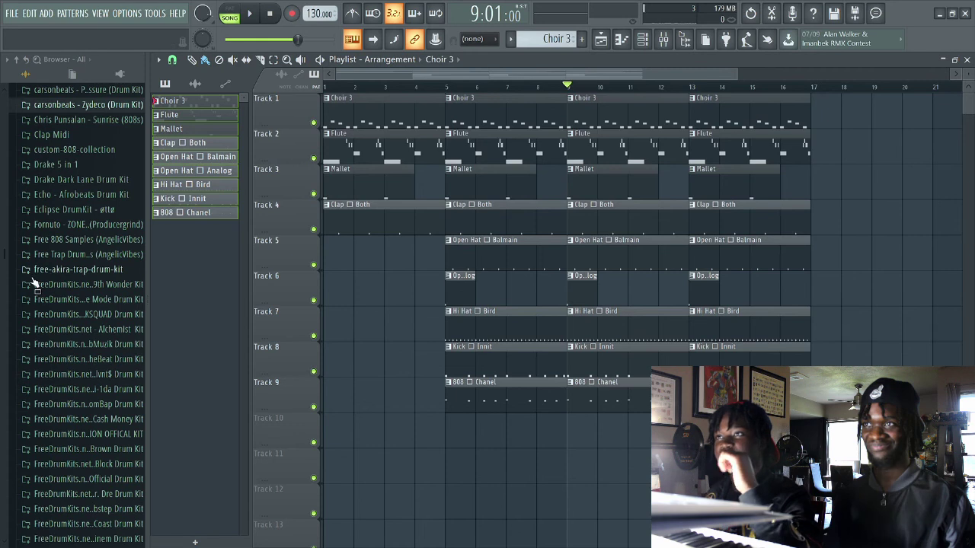